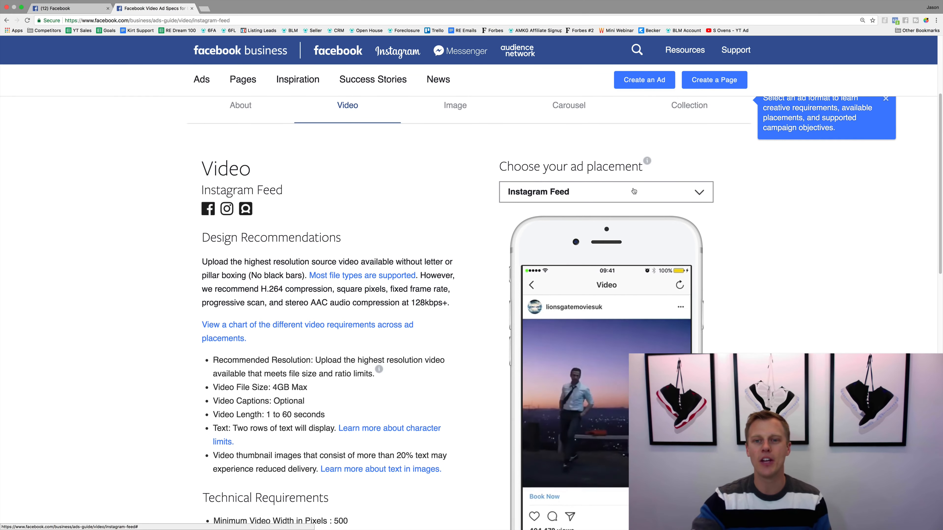
Examine the Instagram Feed video specs, including the placement list, video length and technical requirements.
left_click(634, 192)
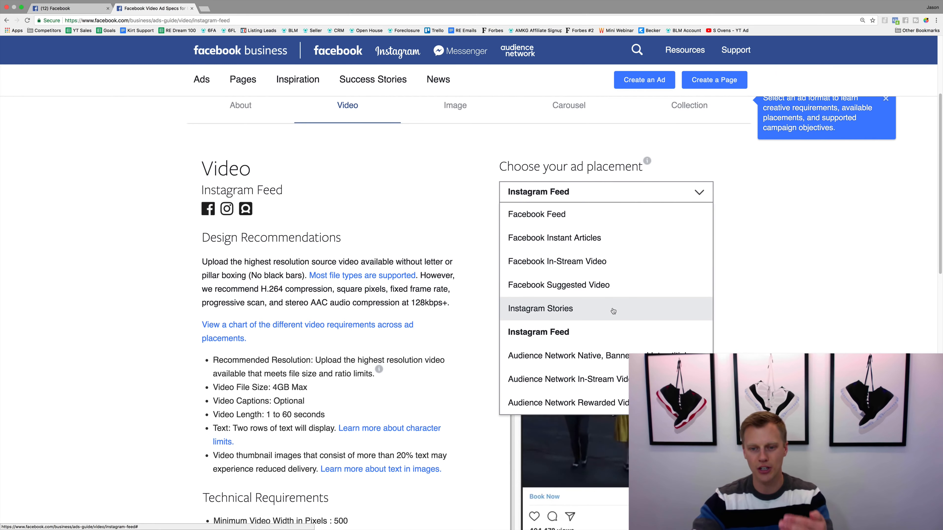
left_click(794, 305)
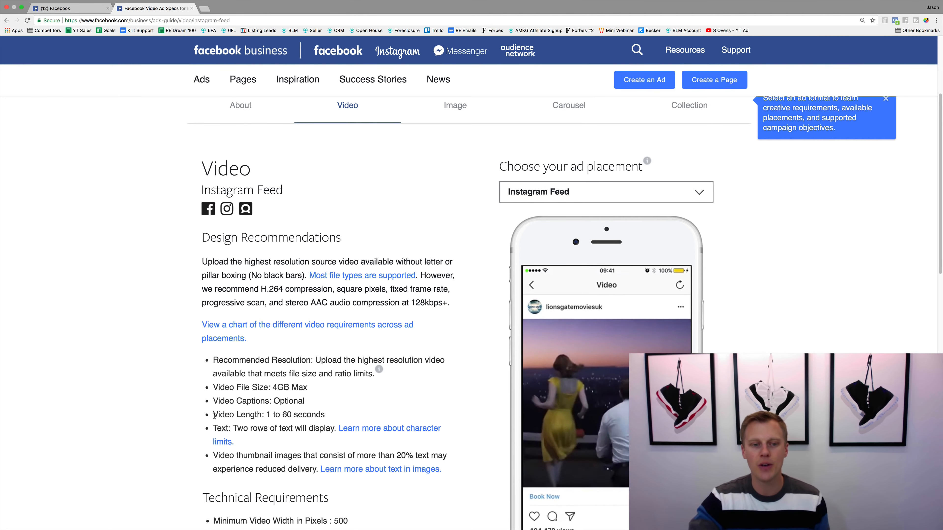
left_click_drag(214, 415, 281, 422)
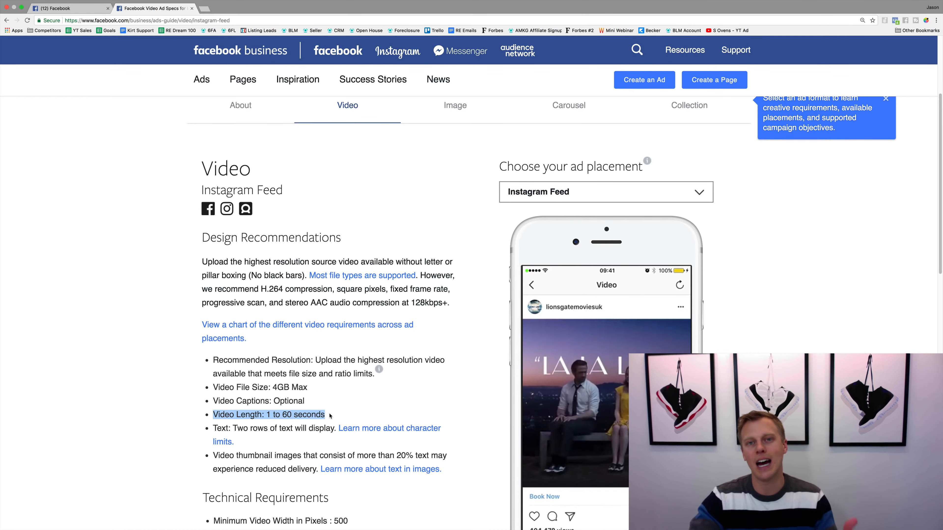
left_click(338, 411)
scroll(338, 408, "down", 7)
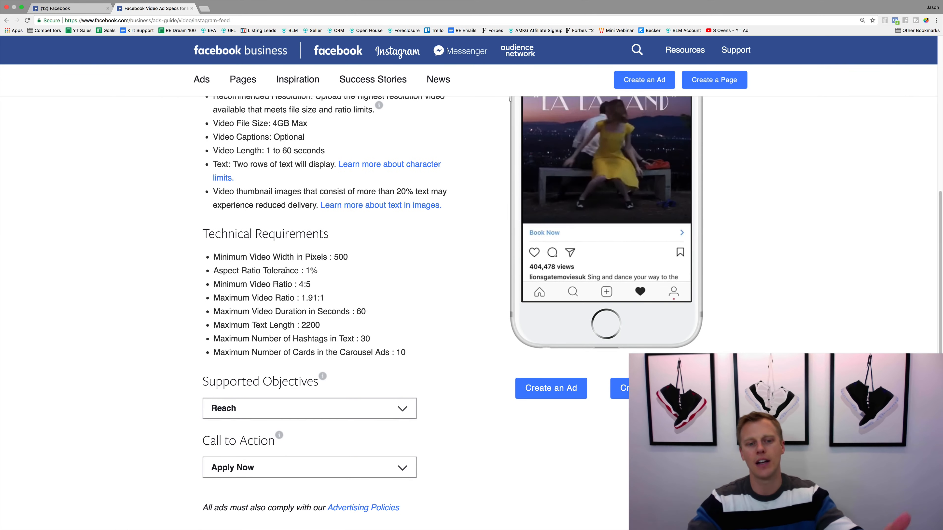
scroll(293, 271, "up", 2)
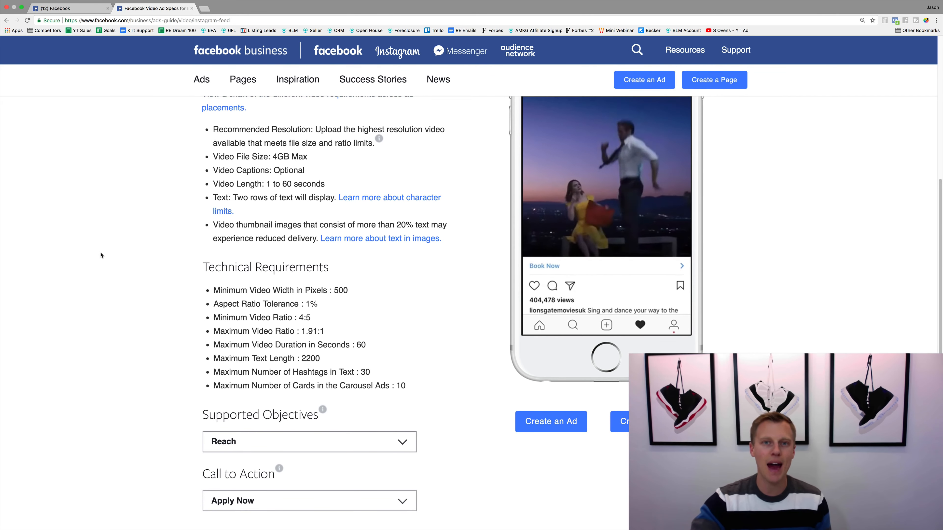
scroll(101, 256, "up", 5)
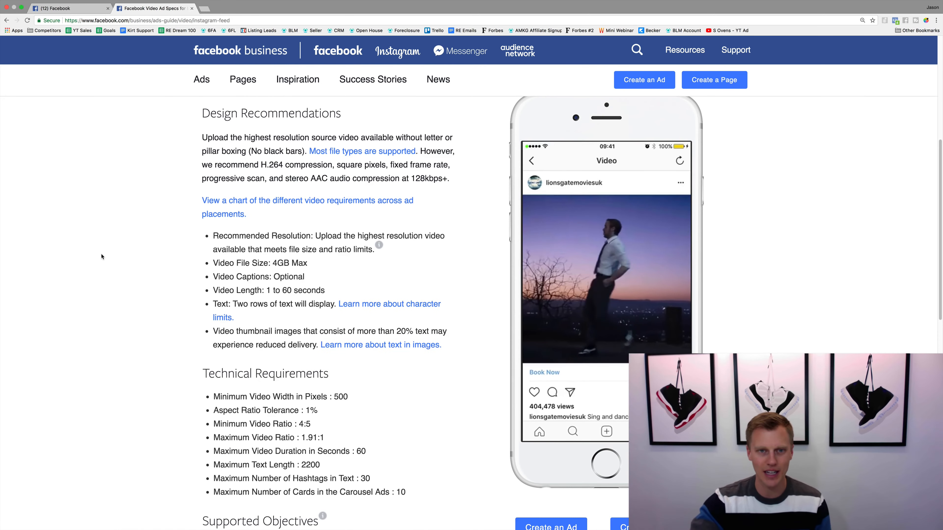
scroll(103, 257, "up", 5)
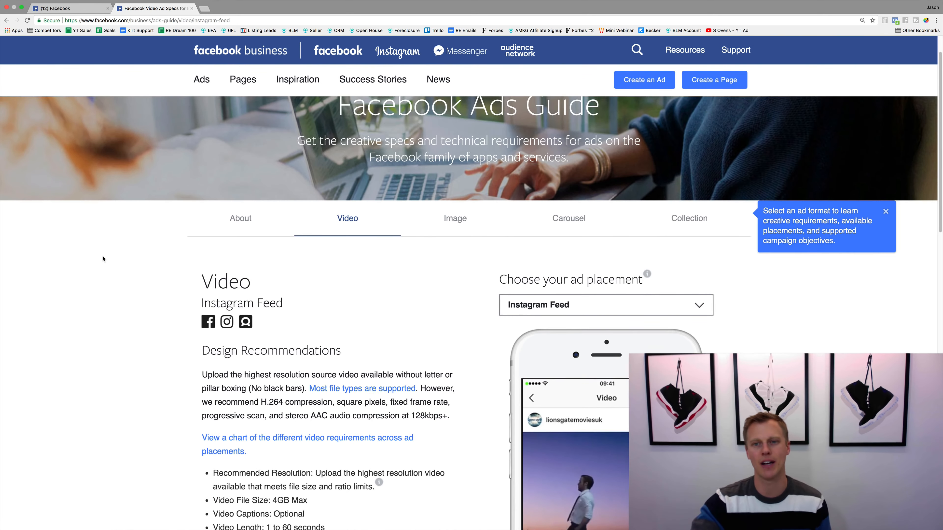
scroll(148, 267, "down", 2)
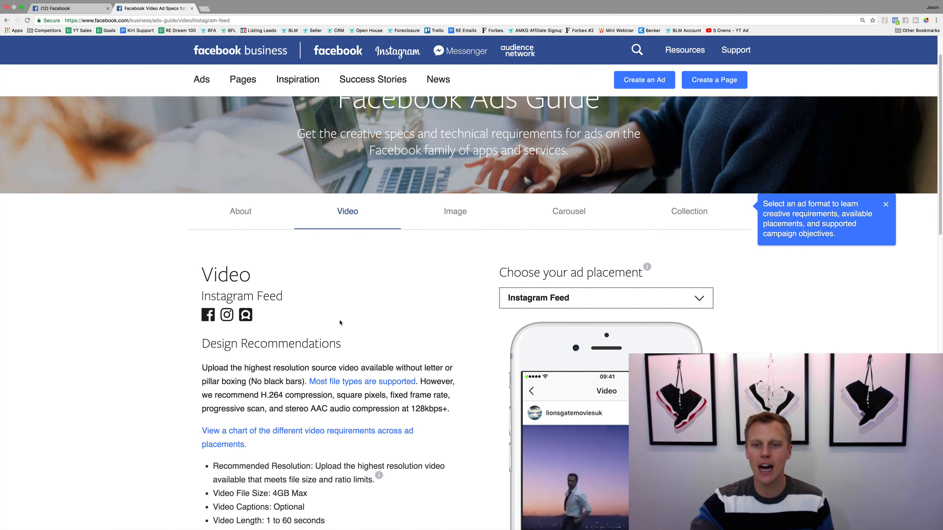
Switch the ads guide's placement to Instagram Stories and check the video length requirement.
left_click(581, 299)
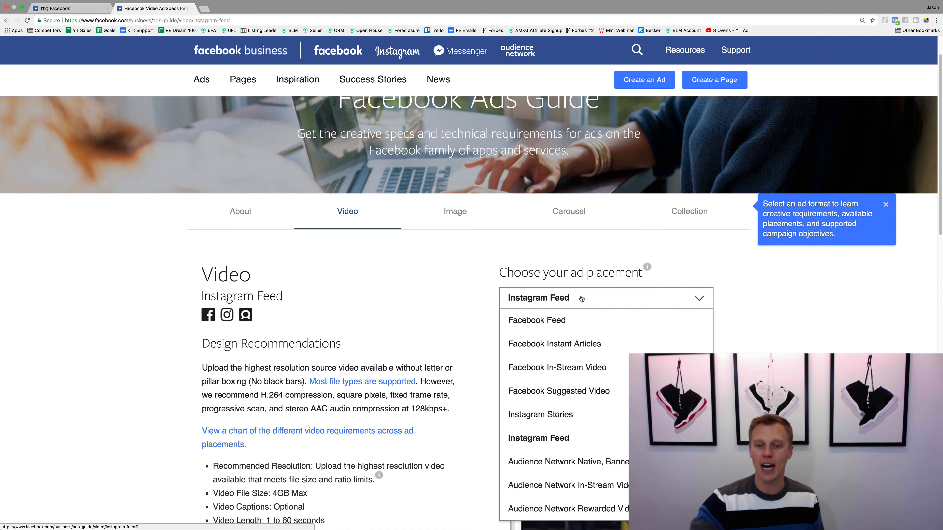
left_click(571, 413)
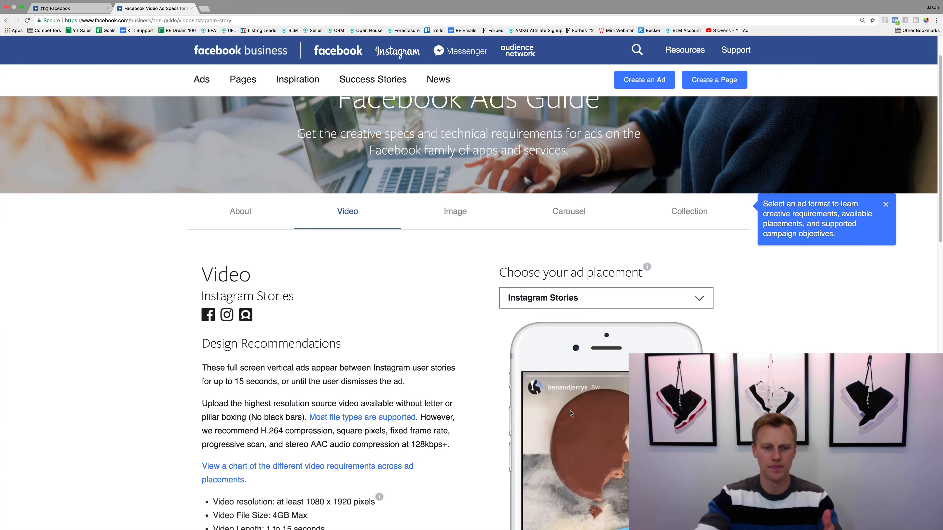
scroll(290, 402, "down", 5)
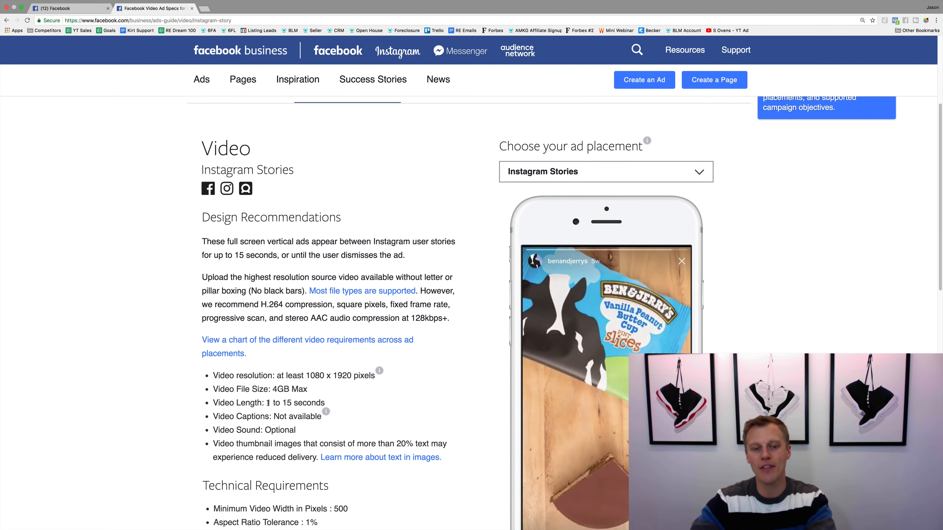
left_click_drag(267, 403, 295, 402)
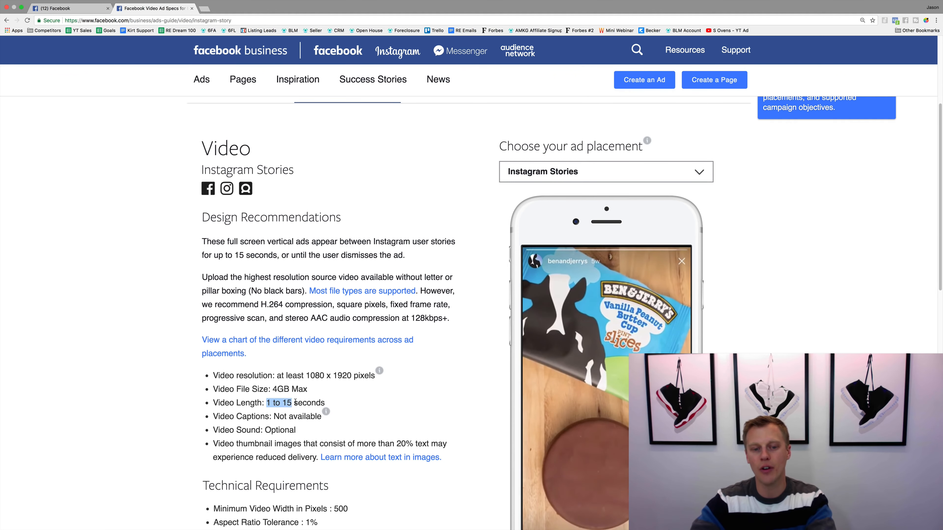
left_click(330, 404)
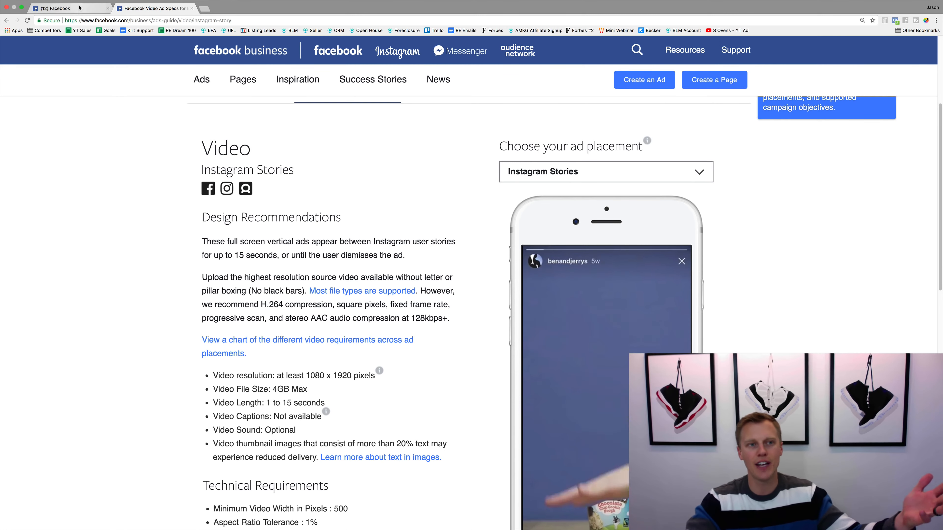
Return to the Facebook home page, start creating an ad and discard the saved draft by starting over.
left_click(79, 11)
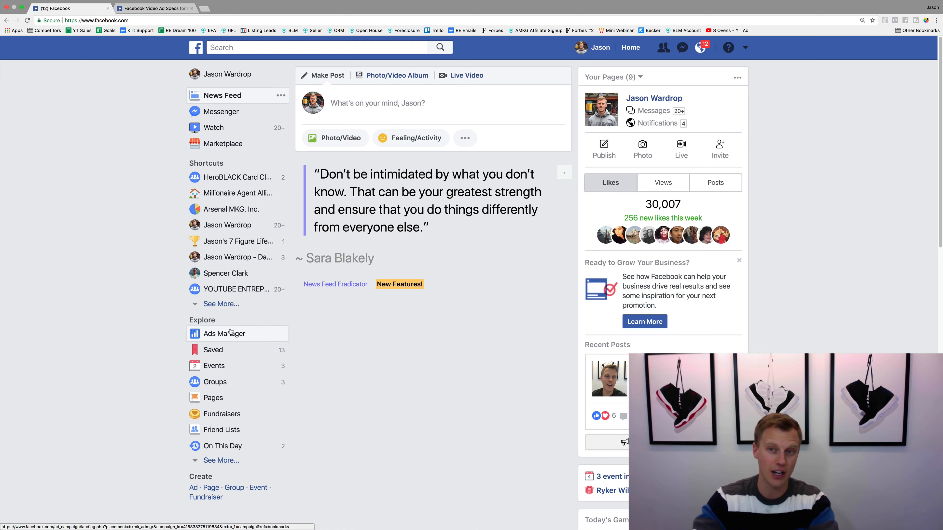
left_click(746, 48)
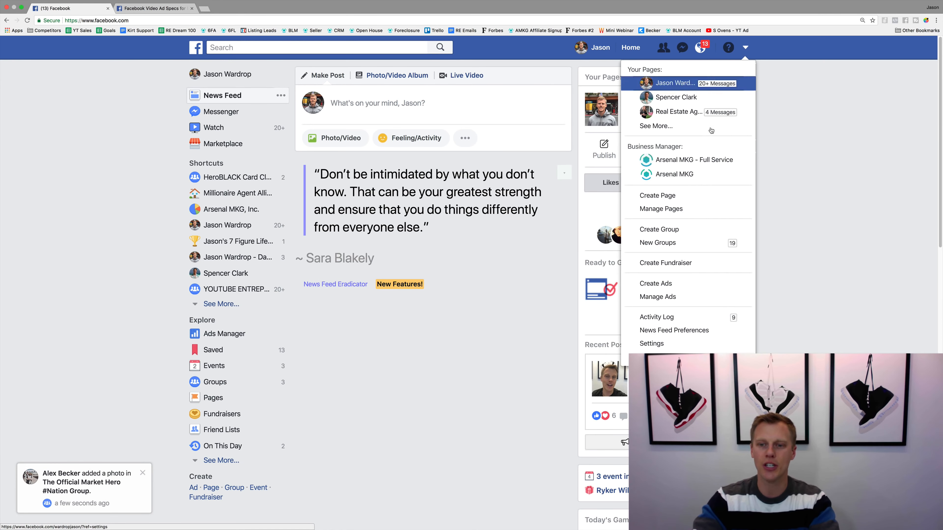
left_click(672, 286)
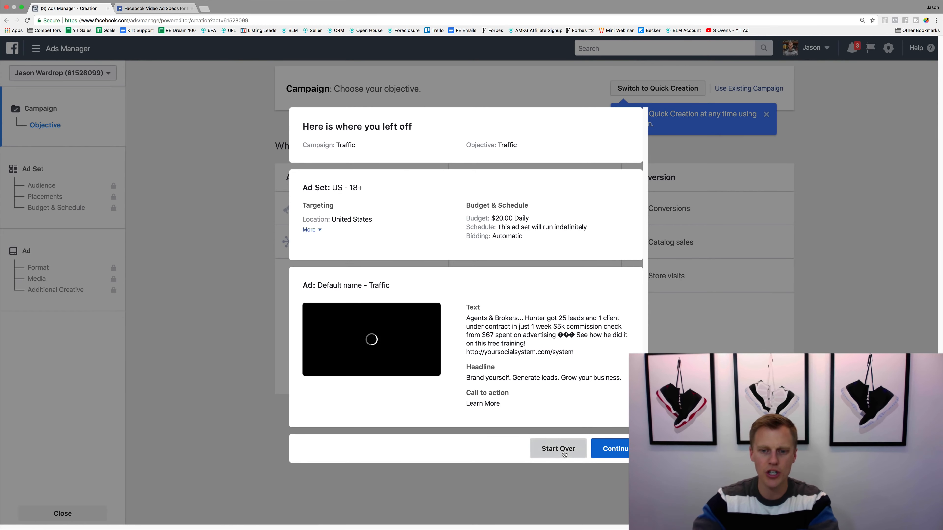
left_click(568, 449)
Go to the Ads Manager campaign overview and dismiss the welcome message, tour tip and Advertiser Help pane.
left_click(69, 48)
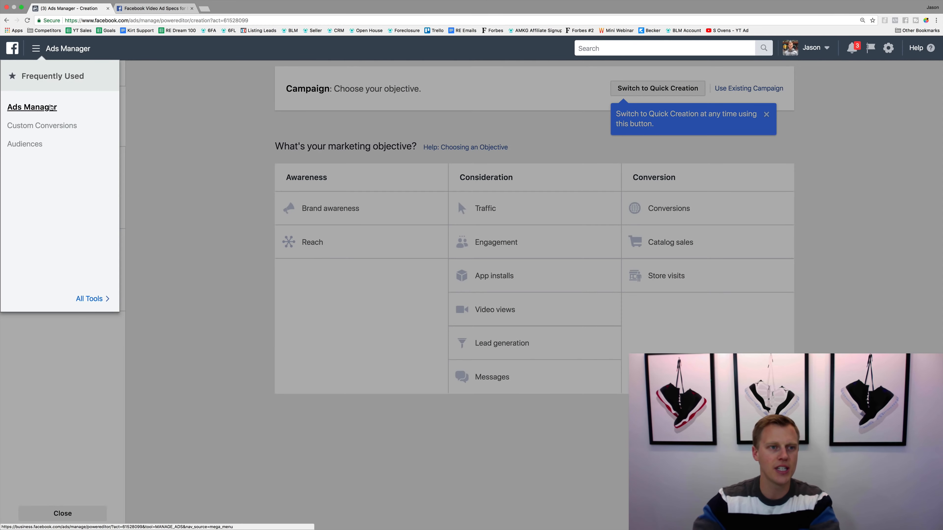
left_click(50, 108)
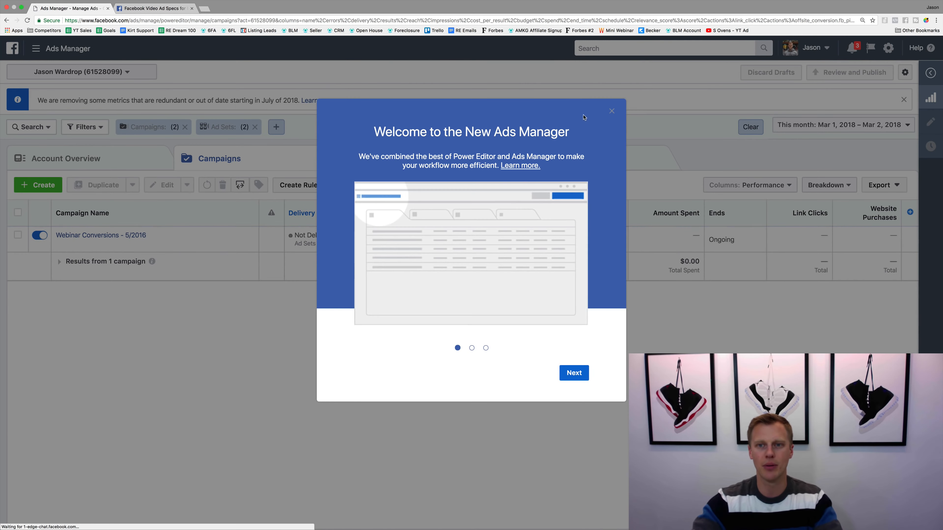
left_click(612, 111)
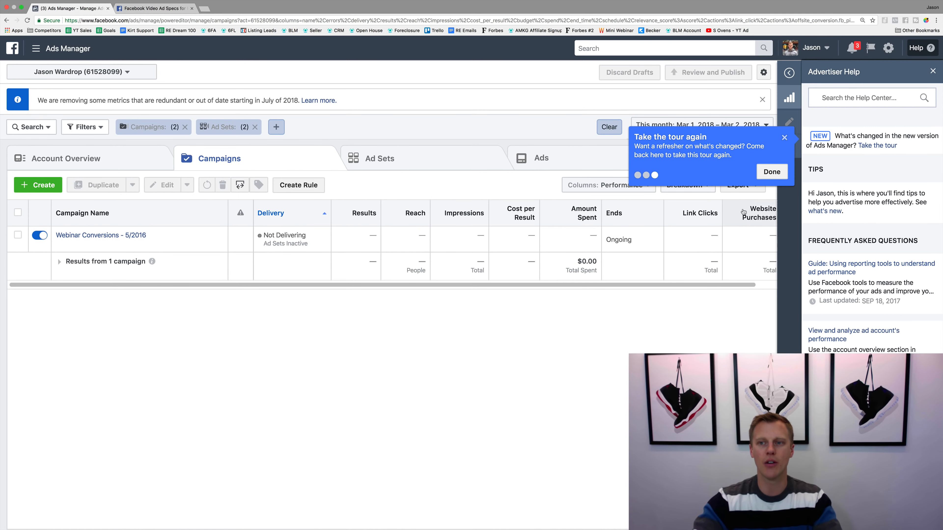
left_click(784, 137)
left_click(933, 71)
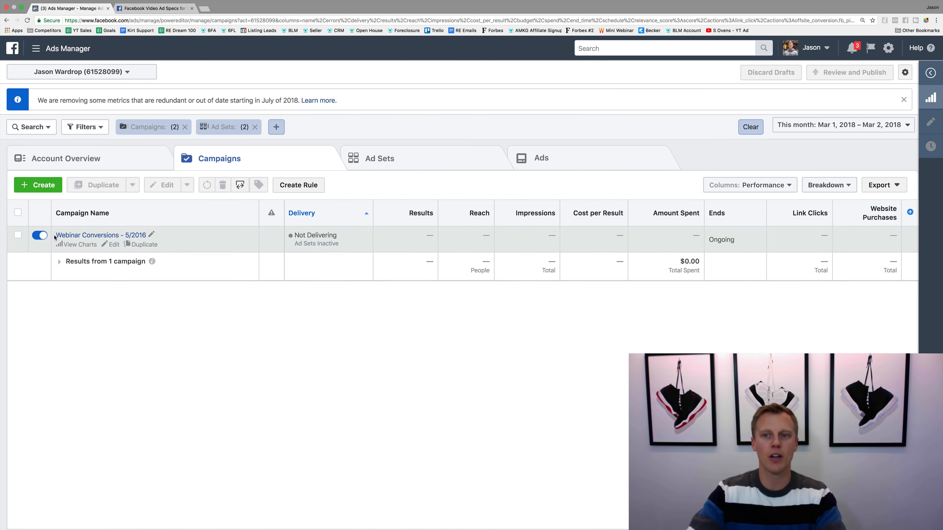
Create a campaign with the Traffic objective named "Instagram (Demo)" and continue to its ad set.
left_click(36, 184)
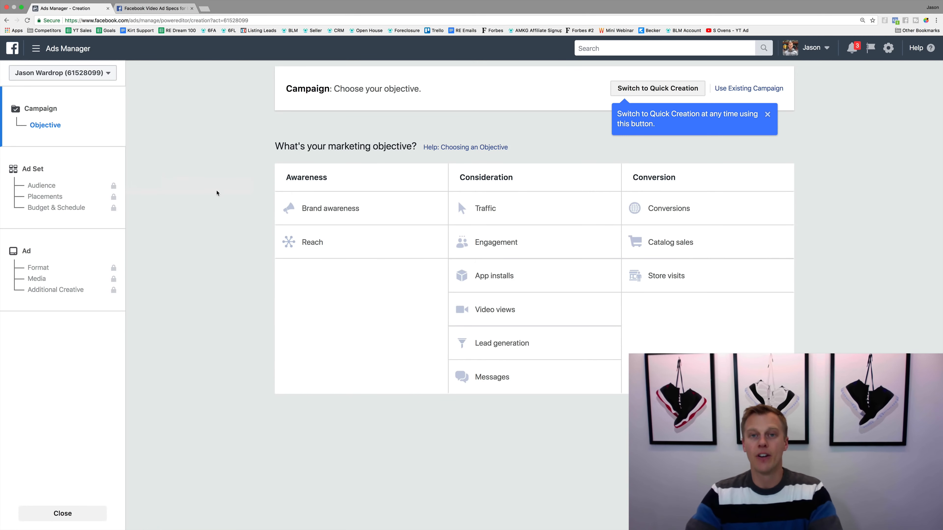
left_click(501, 209)
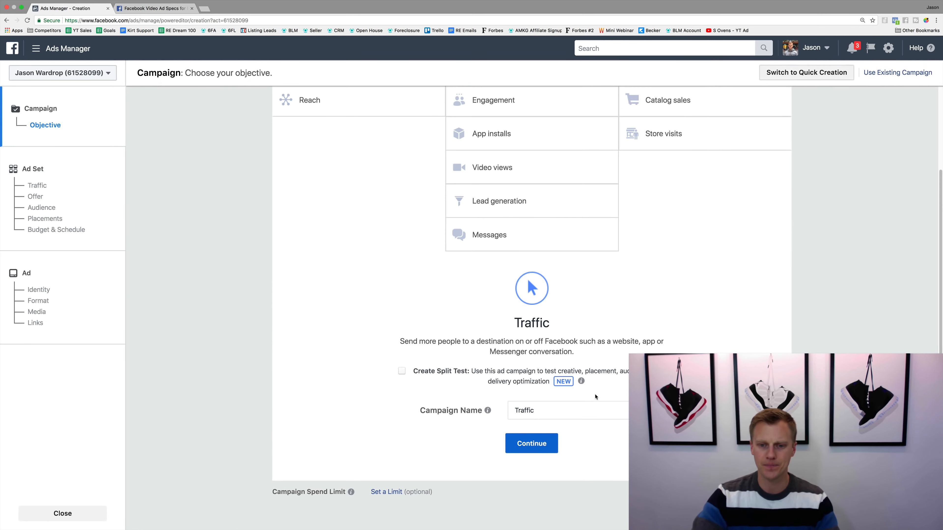
triple_click(557, 408)
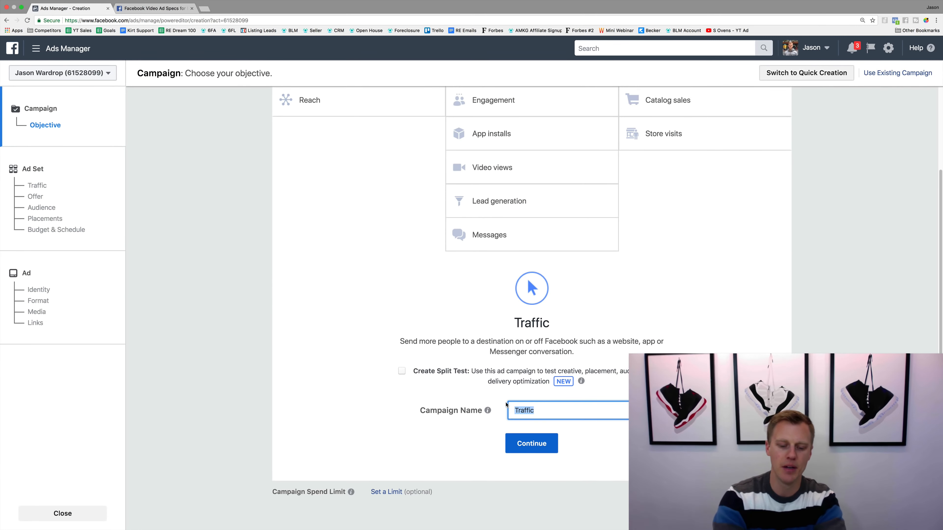
type("Instagram")
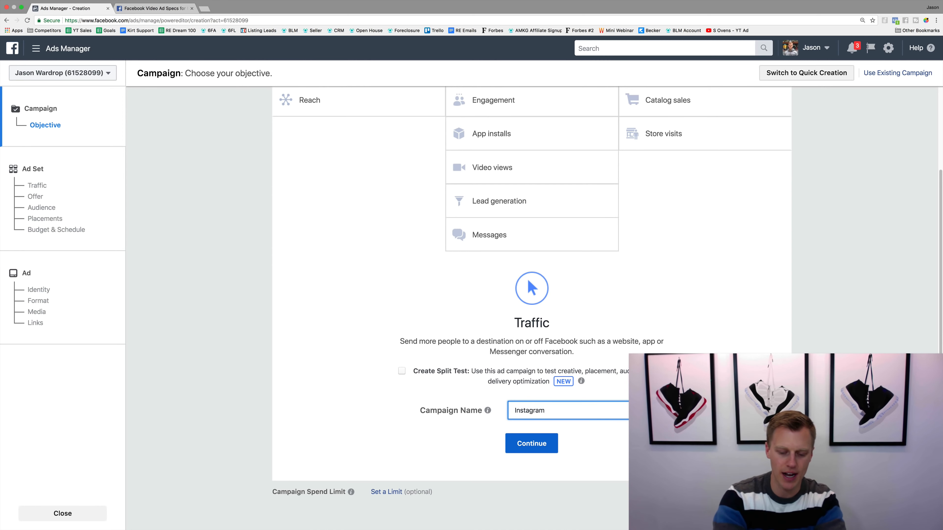
type(" (Demo")
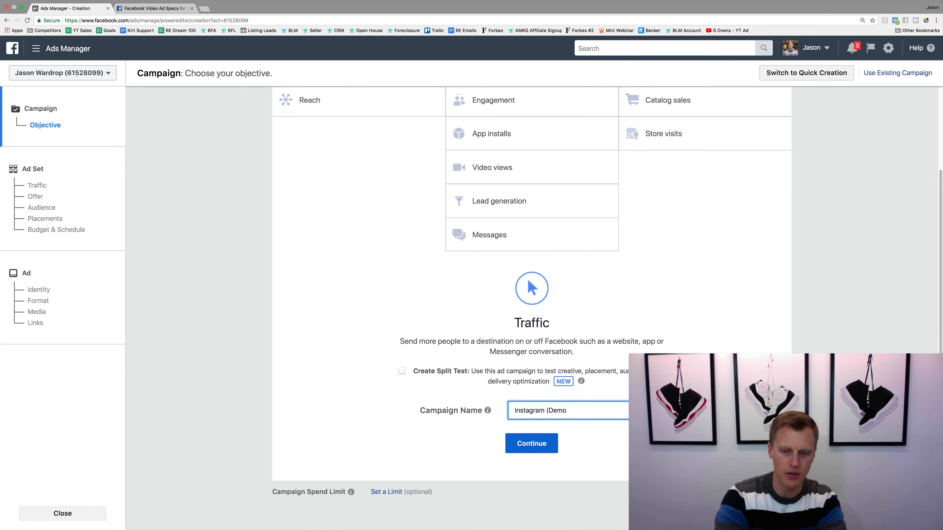
left_click(525, 444)
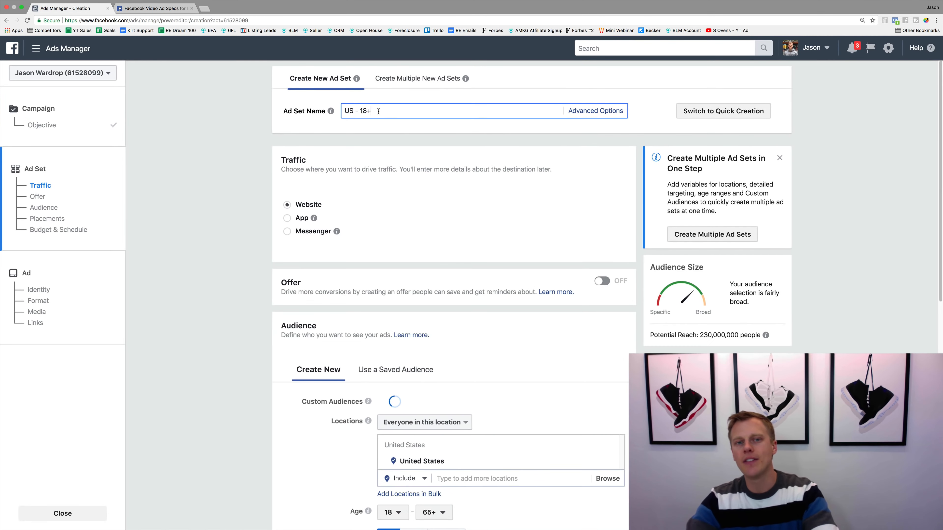
Rename the ad set as "Instagram Advertising (Demo)".
left_click_drag(372, 111, 338, 112)
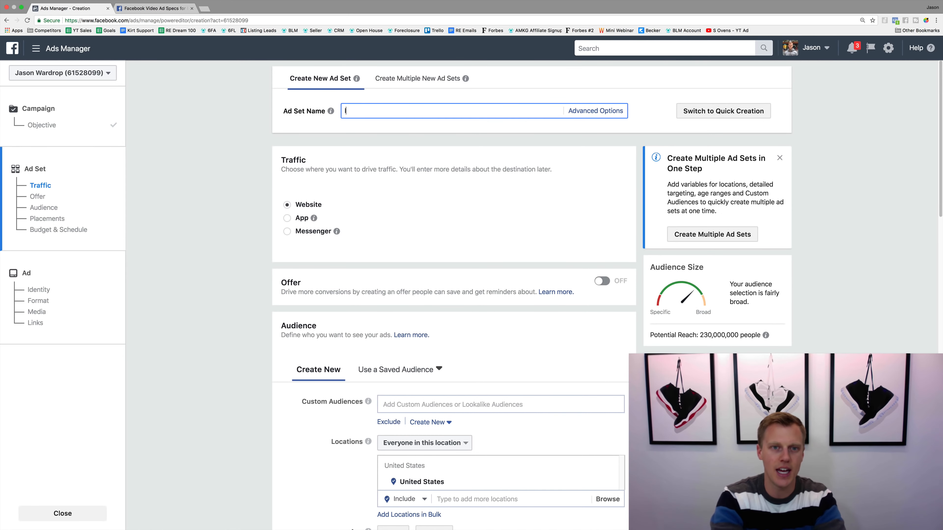
type("Instagram Adver")
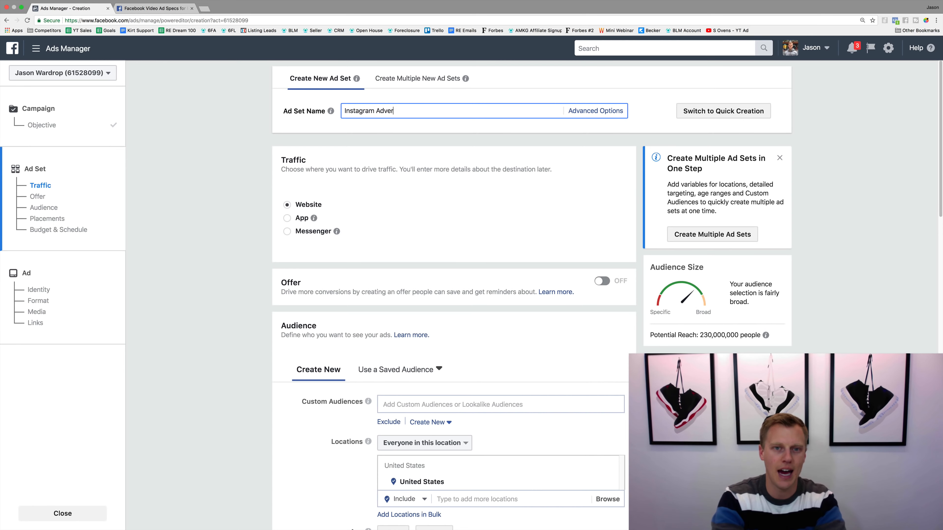
type("tising (")
type("Demo")
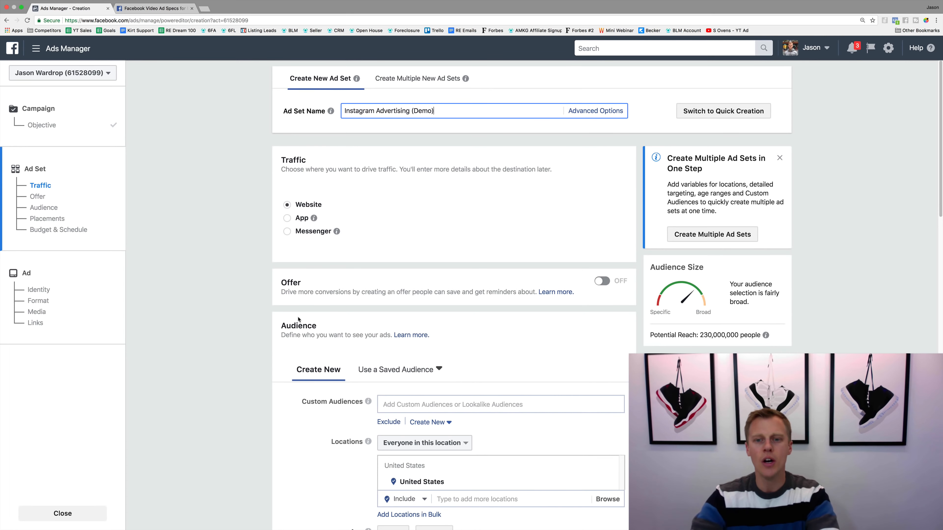
Replace United States with New York, New York as the audience's targeted location.
scroll(302, 315, "down", 3)
scroll(301, 315, "down", 5)
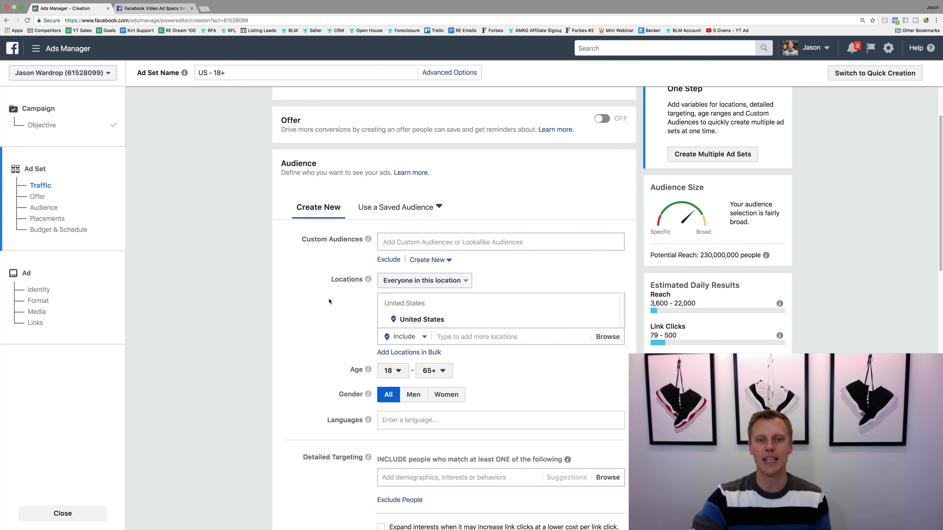
scroll(329, 294, "down", 1)
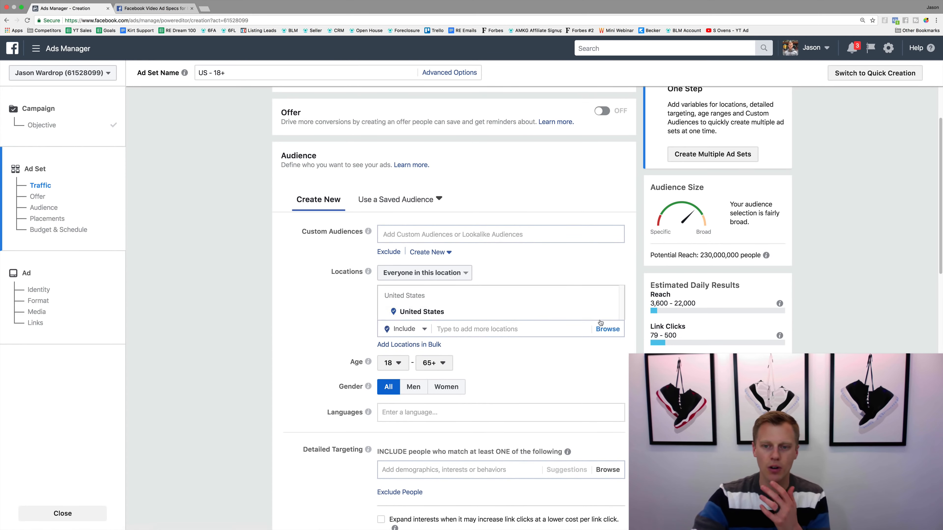
left_click(609, 316)
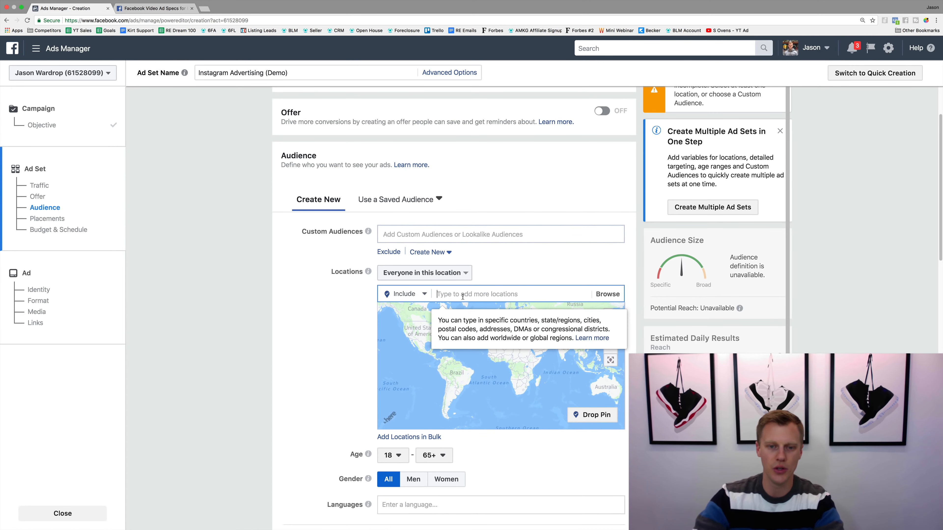
type("New York ")
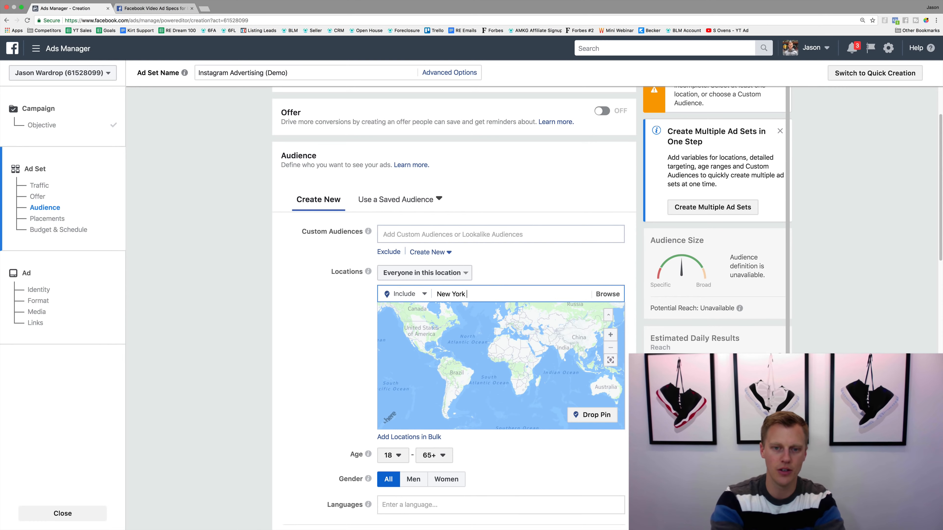
type("City")
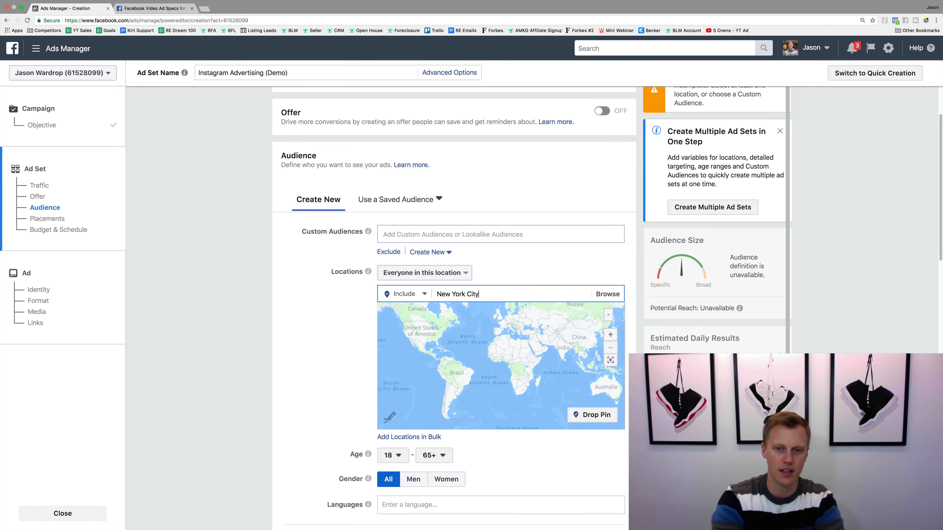
left_click(491, 311)
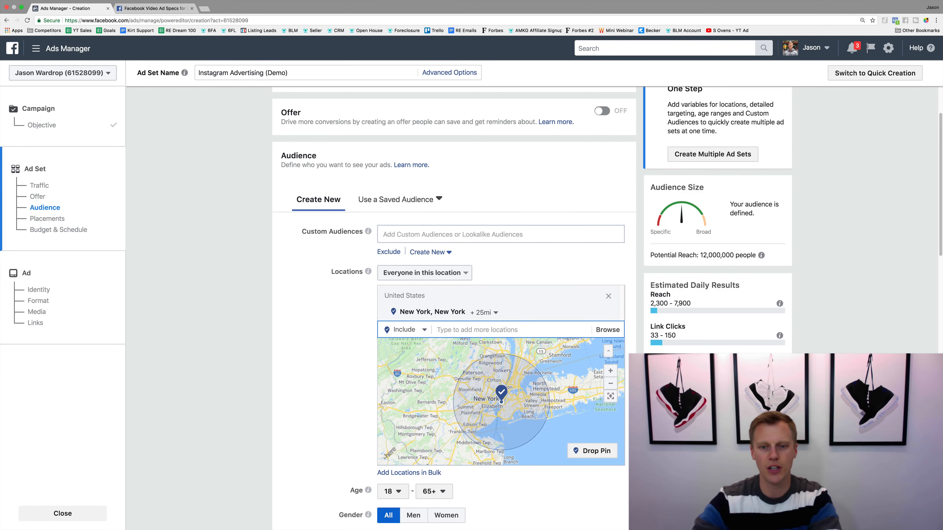
Set the radius around New York, New York to 10 miles and the audience's minimum age to 25.
left_click(490, 314)
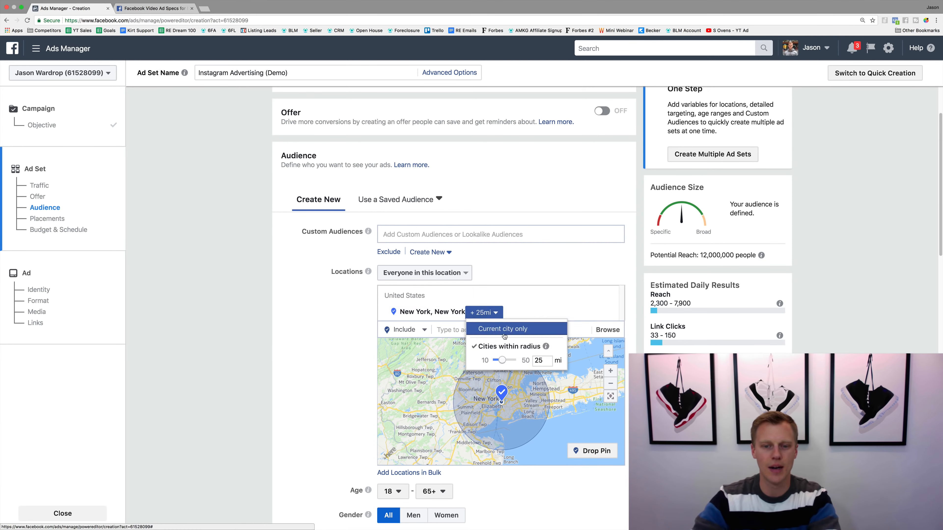
left_click(291, 380)
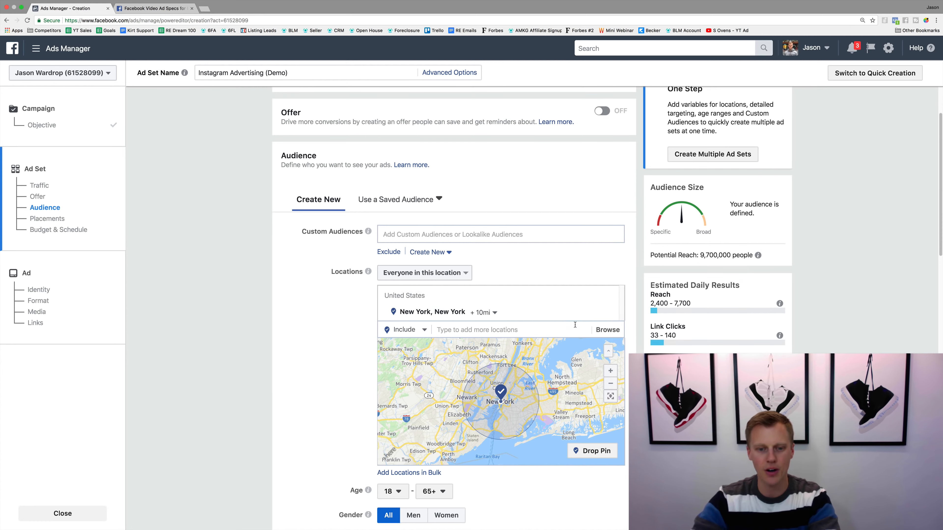
scroll(327, 402, "down", 2)
left_click(392, 424)
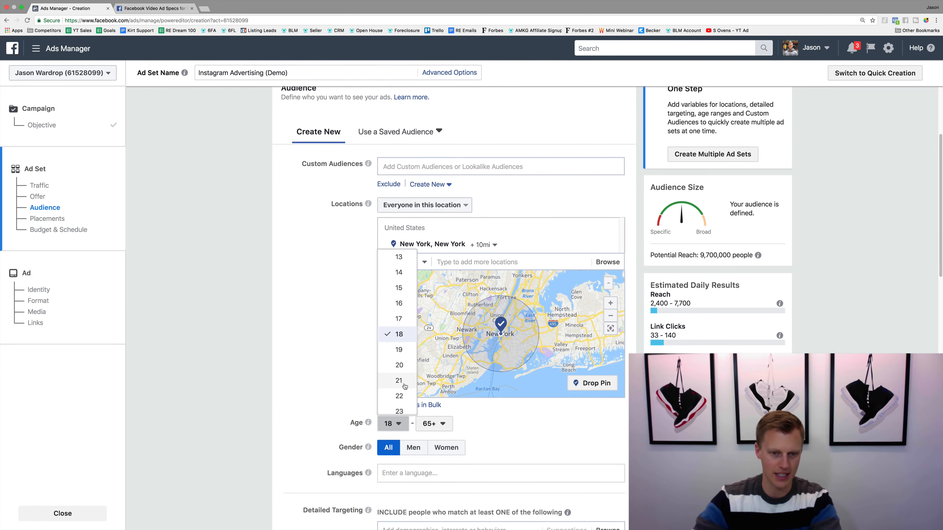
left_click(400, 404)
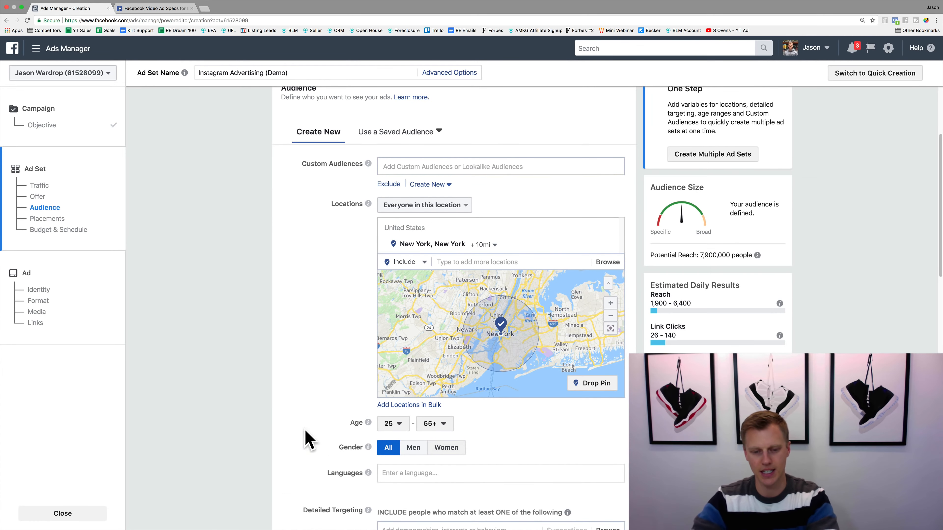
Add the Basketball interest to the detailed targeting and check the audience's potential reach.
scroll(297, 433, "down", 3)
left_click(417, 401)
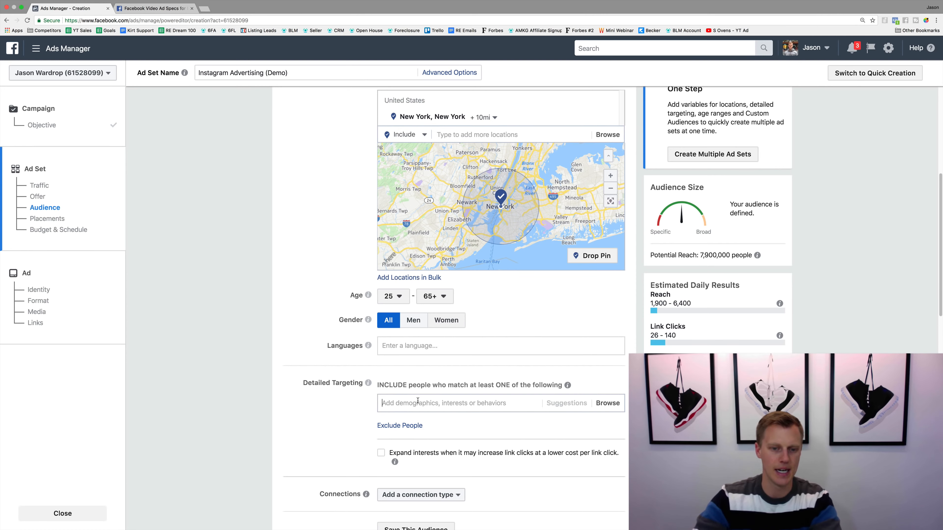
type("Basketball")
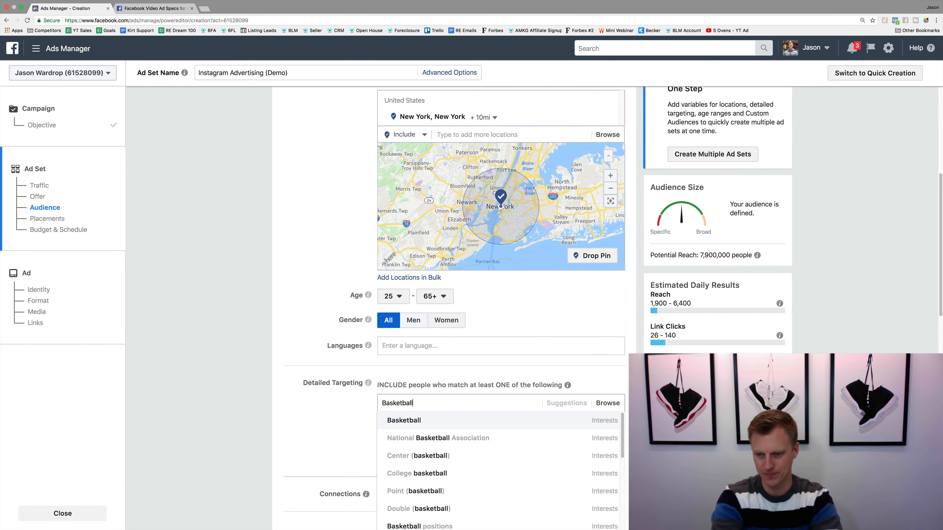
key("Return")
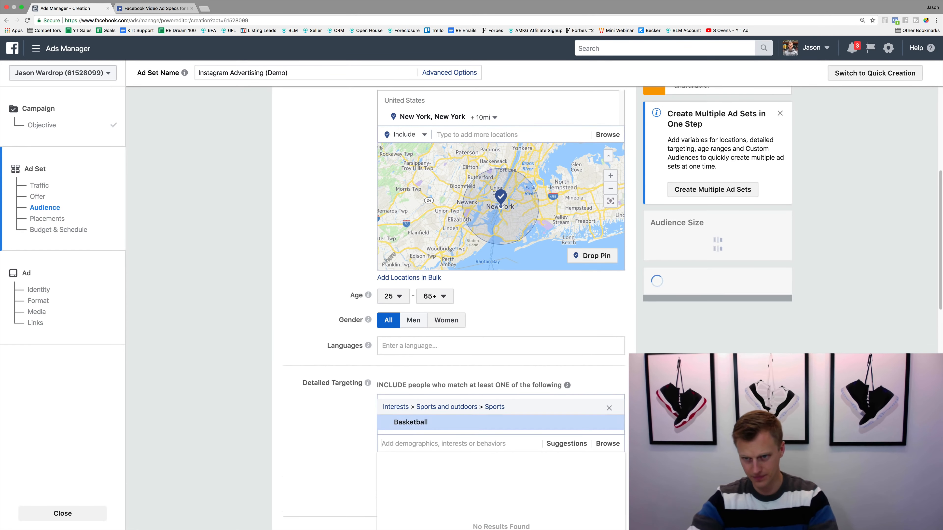
left_click_drag(699, 259, 761, 253)
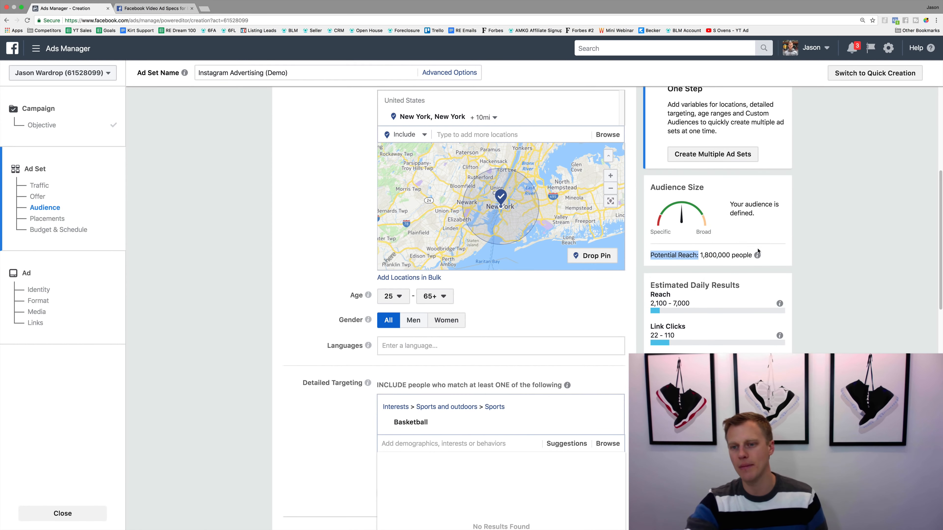
left_click(785, 256)
Switch the ad set's placements from automatic to Edit Placements.
scroll(318, 409, "down", 6)
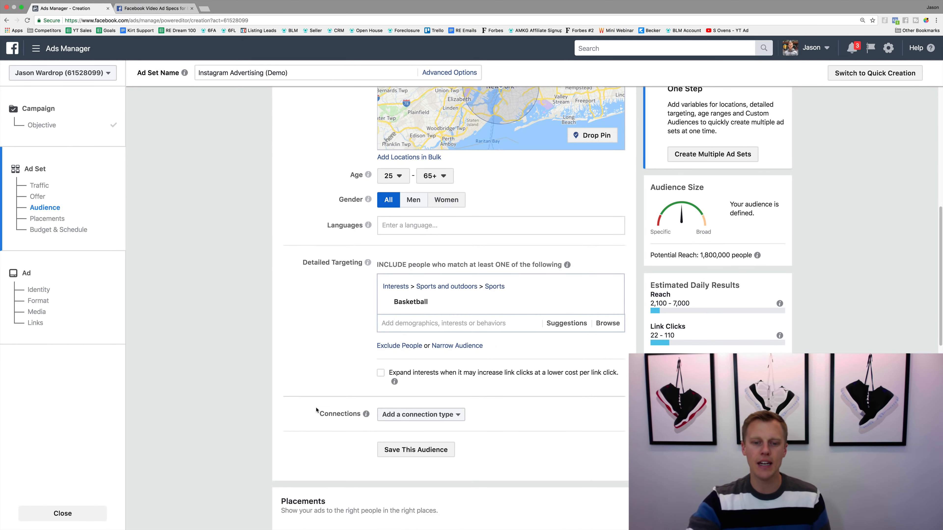
scroll(317, 410, "down", 1)
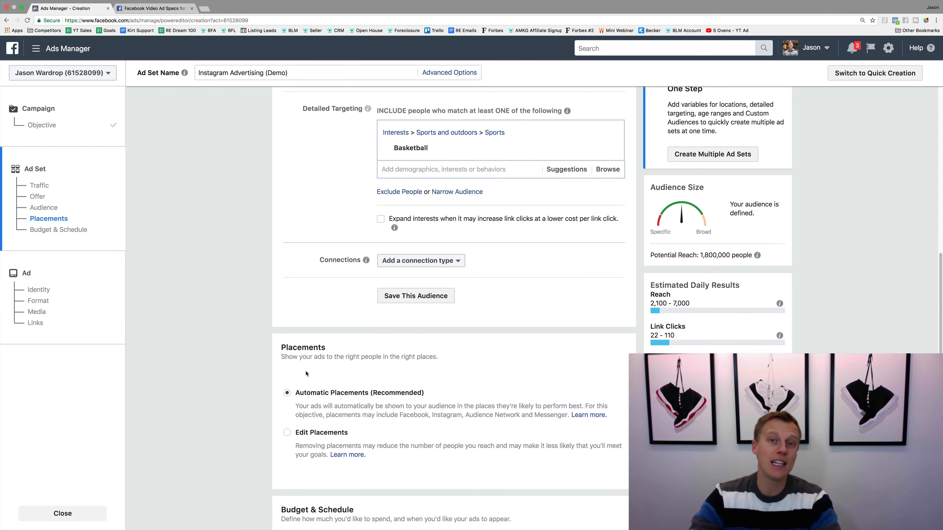
left_click(296, 395)
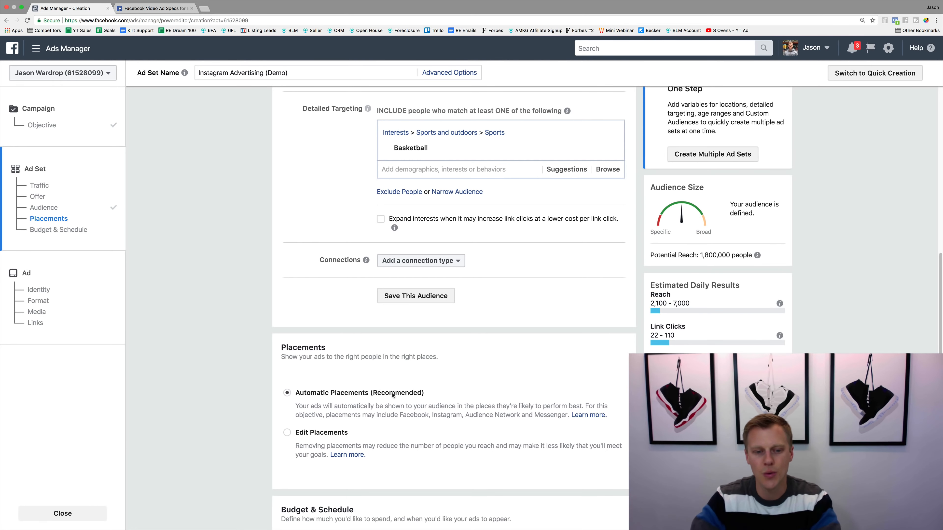
left_click(287, 433)
scroll(247, 422, "down", 2)
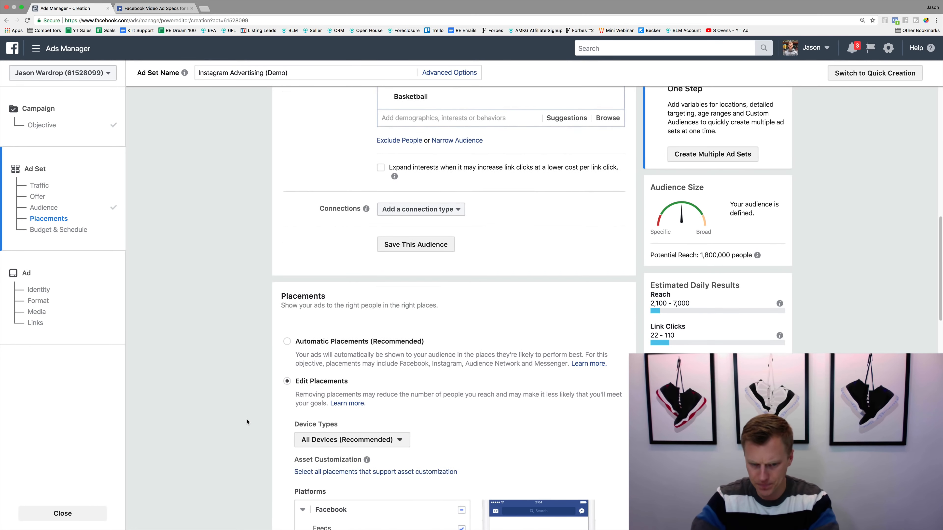
scroll(245, 397, "down", 5)
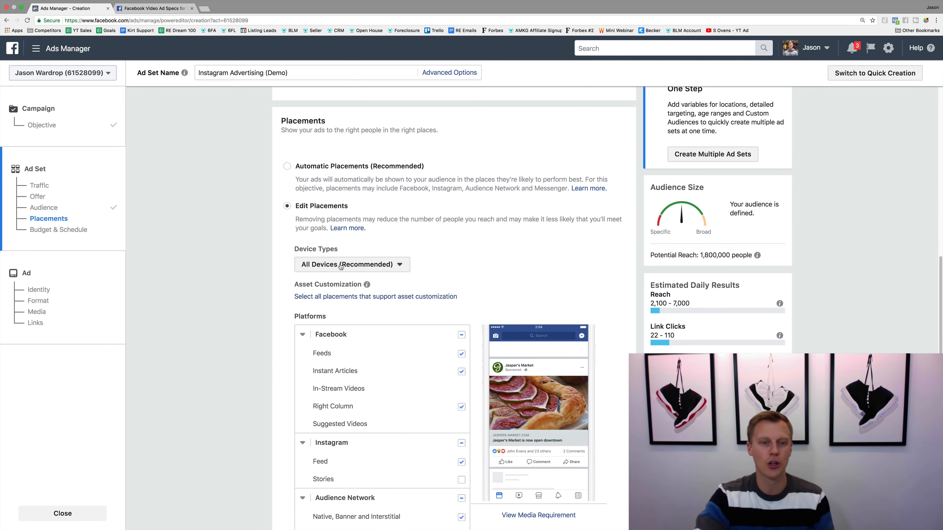
Try the Mobile Only and Desktop Only device types, and restore All Devices (Recommended).
left_click(340, 267)
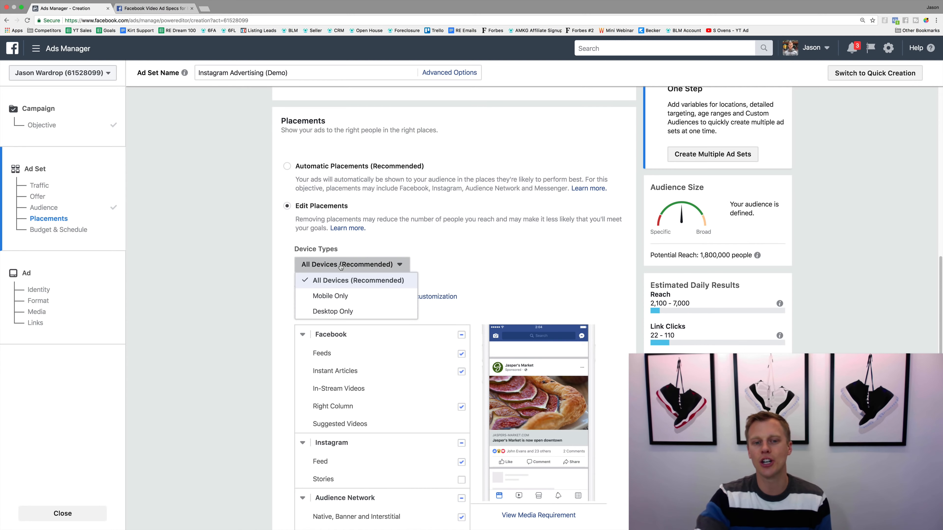
left_click(347, 297)
left_click(343, 264)
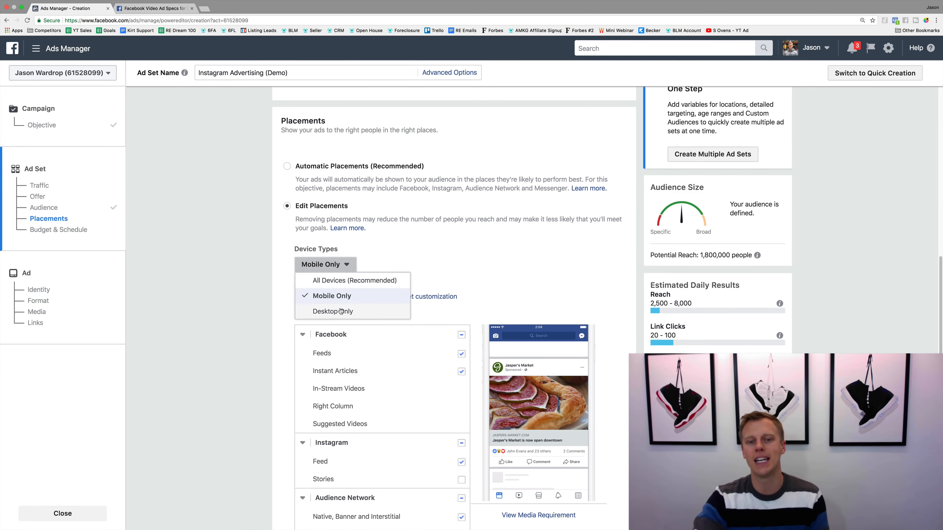
left_click(339, 311)
left_click(340, 262)
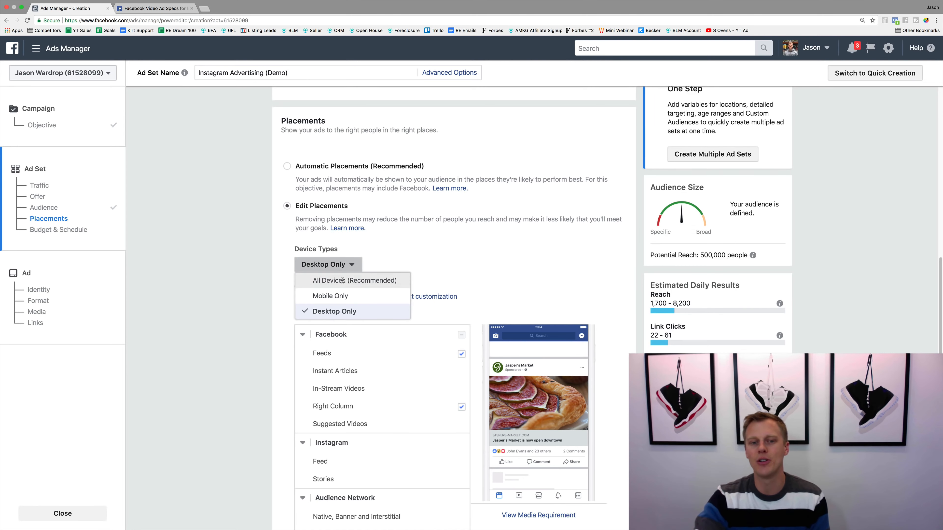
left_click(343, 281)
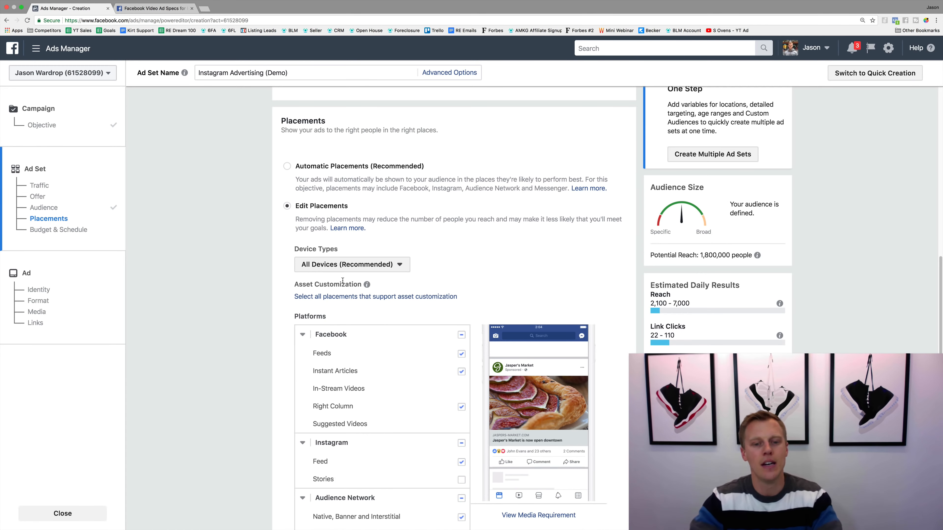
Remove the Facebook, Audience Network and Messenger platforms from the placements, keeping only Instagram.
scroll(265, 284, "down", 2)
scroll(265, 284, "down", 2)
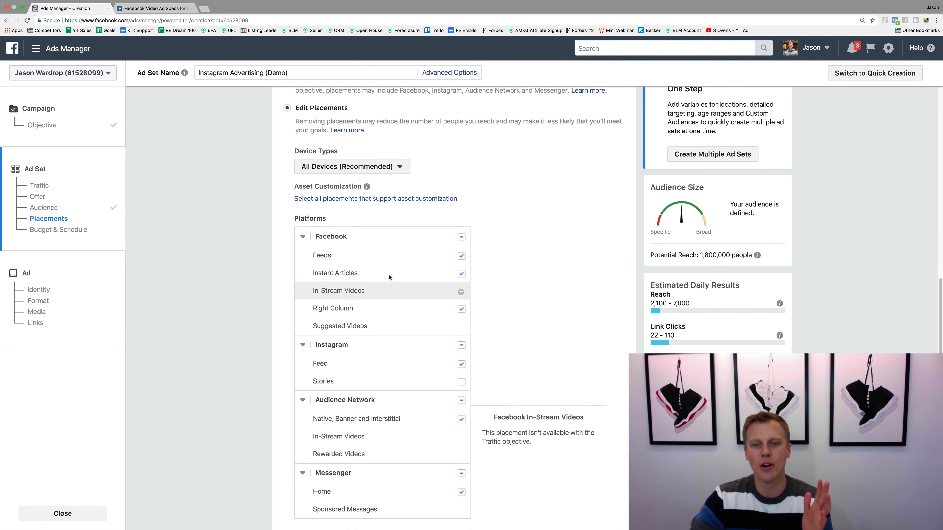
left_click(462, 237)
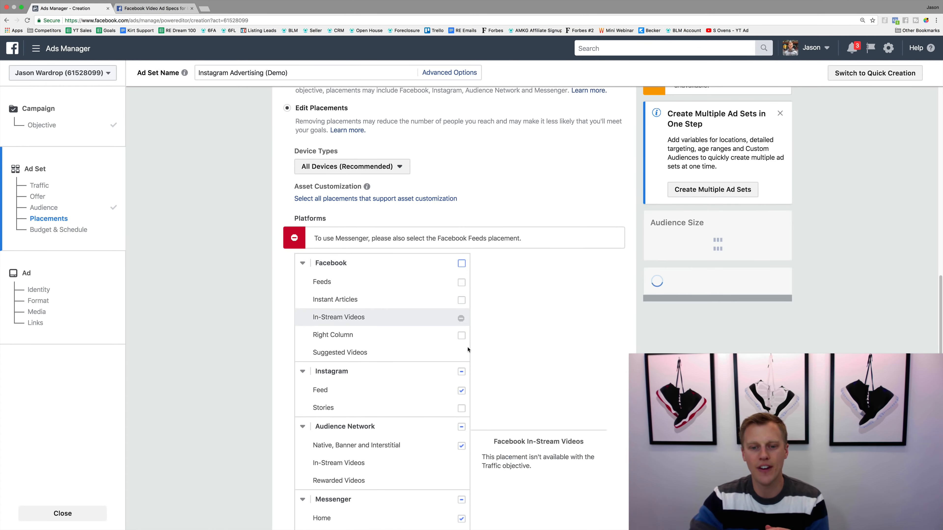
left_click(462, 427)
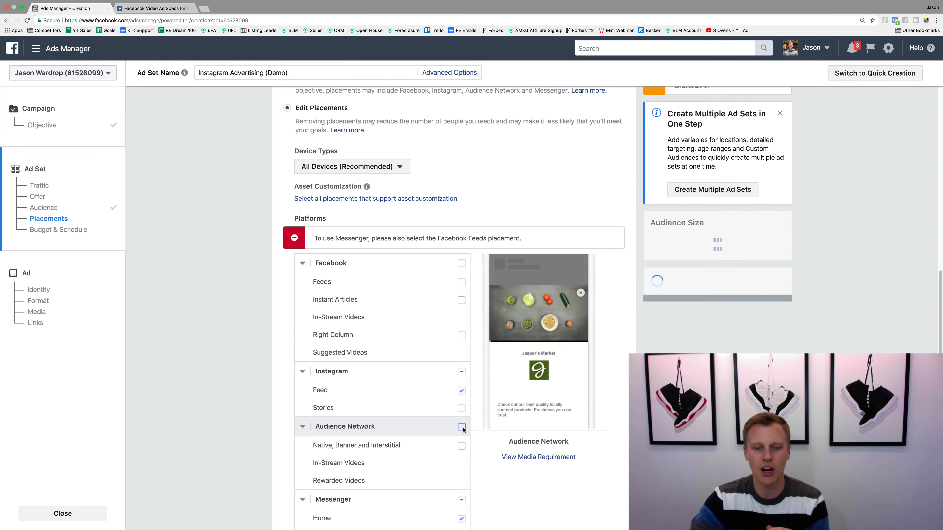
left_click(462, 500)
scroll(238, 440, "down", 2)
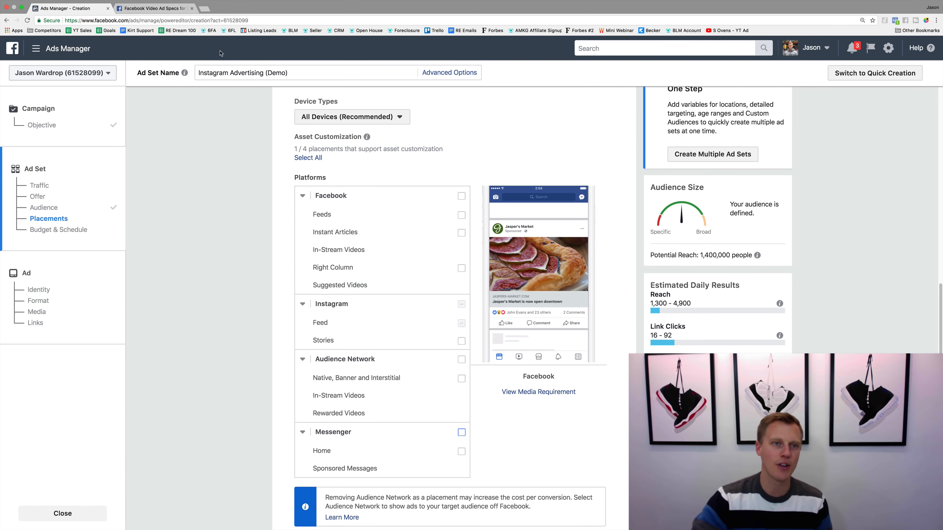
Switch to the Facebook video ad specs page and check the video length allowed for the Instagram Feed placement.
left_click(167, 10)
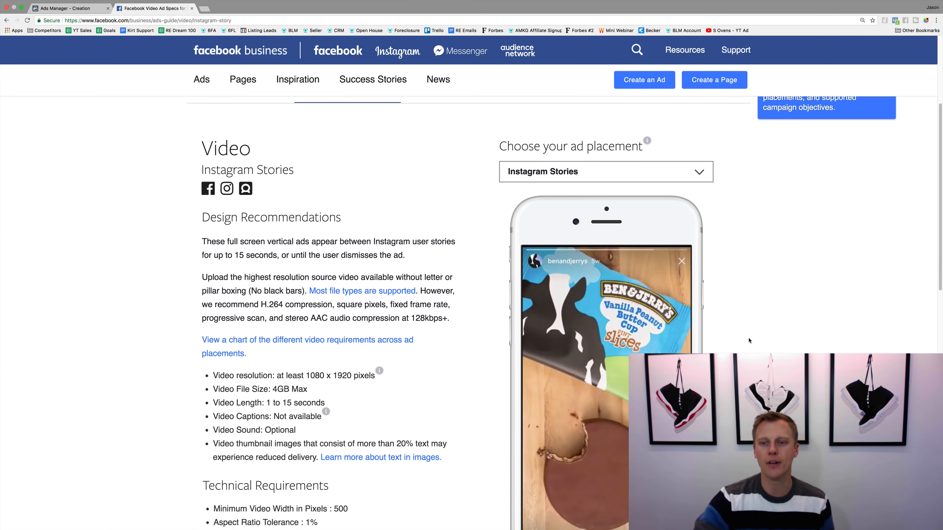
left_click(645, 171)
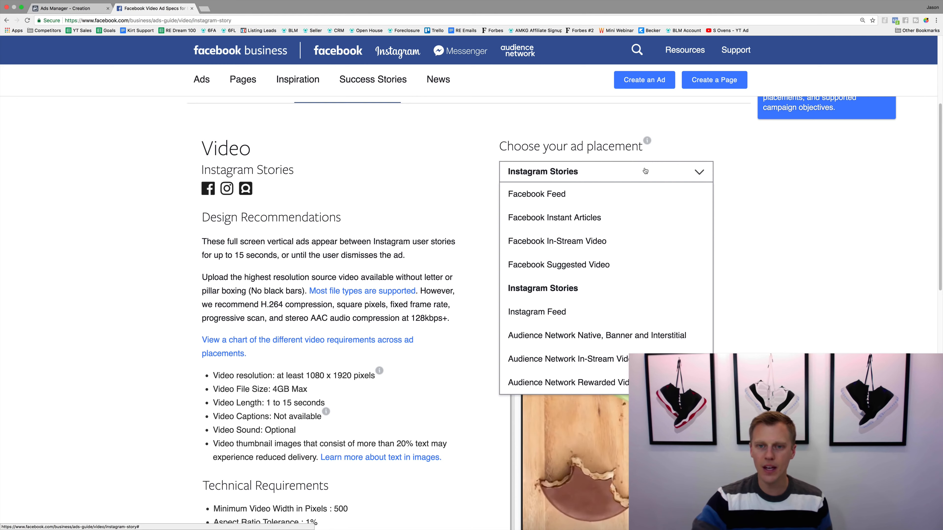
left_click(613, 312)
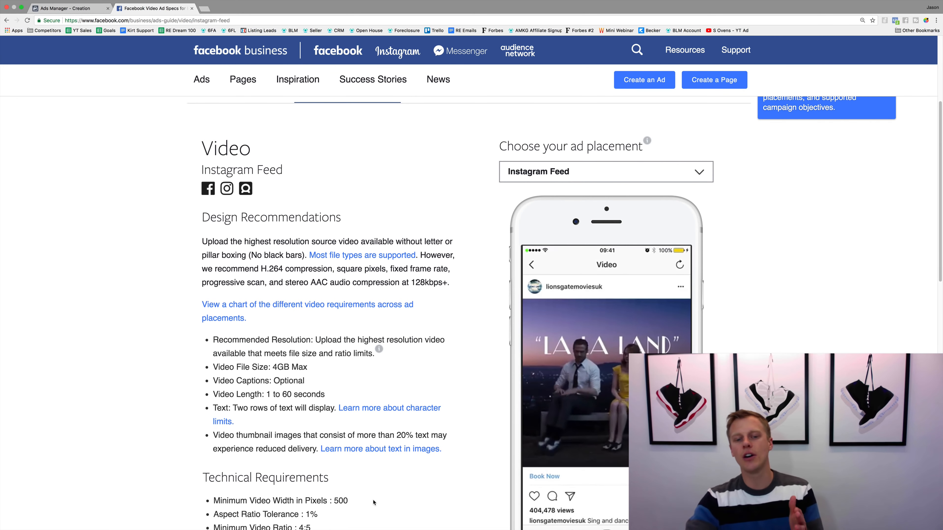
left_click_drag(325, 394, 211, 393)
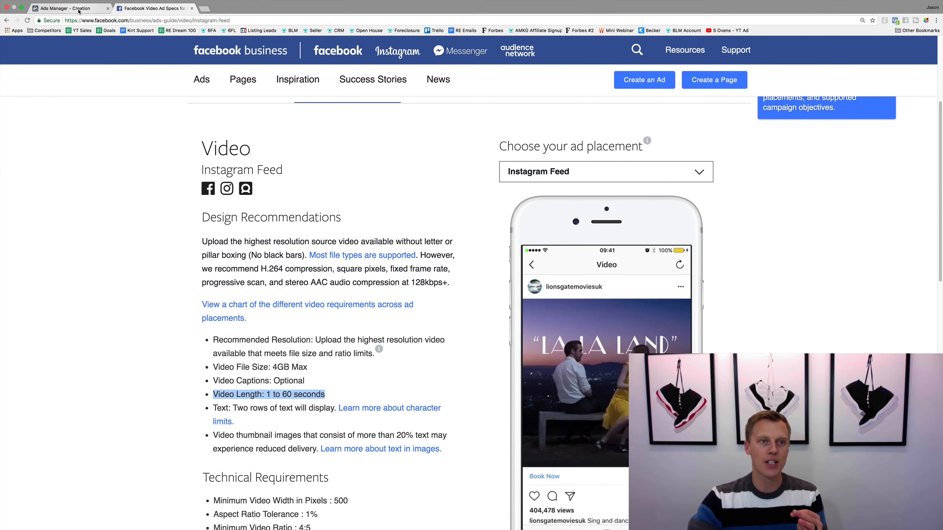
Return to Ads Manager and include Instagram Stories alongside Instagram Feed in the placements.
left_click(65, 8)
left_click(462, 341)
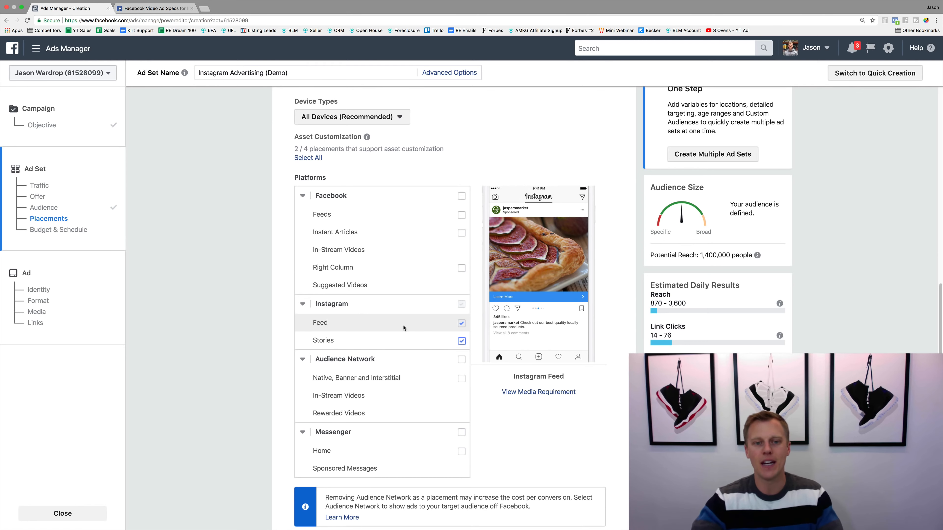
left_click(464, 342)
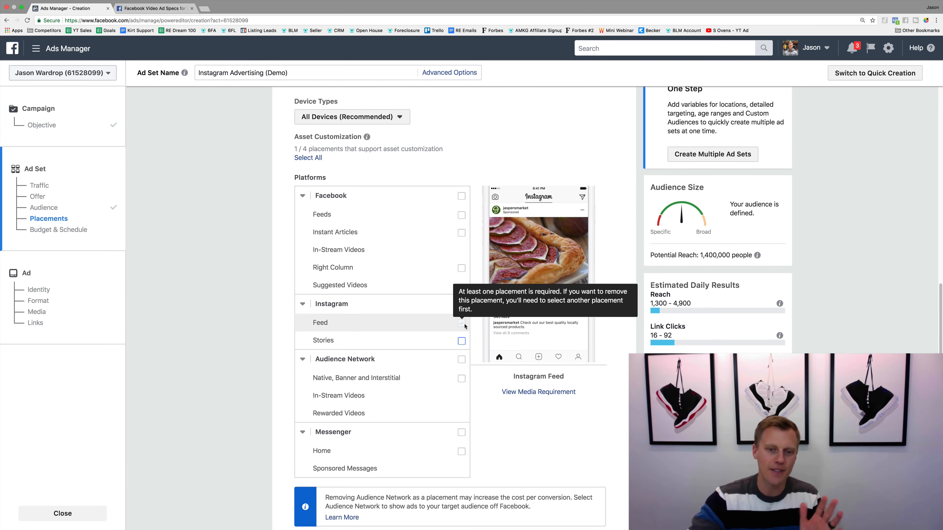
left_click(461, 341)
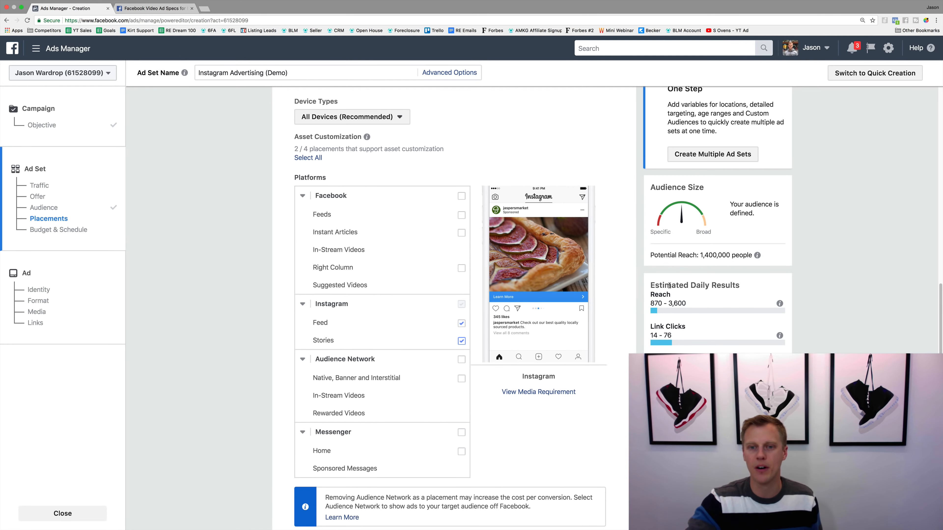
Change the ad set's budget type to Lifetime Budget and set the amount to $100.00.
scroll(607, 279, "down", 10)
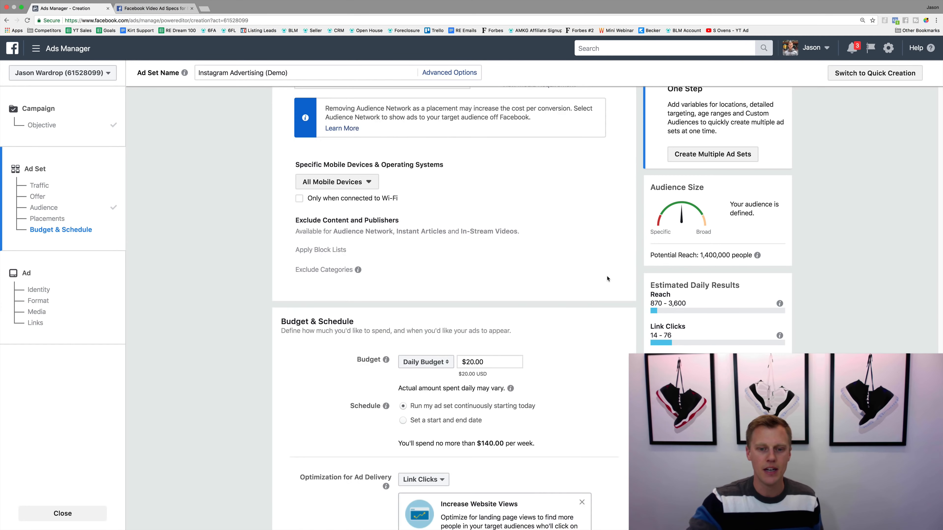
left_click(422, 362)
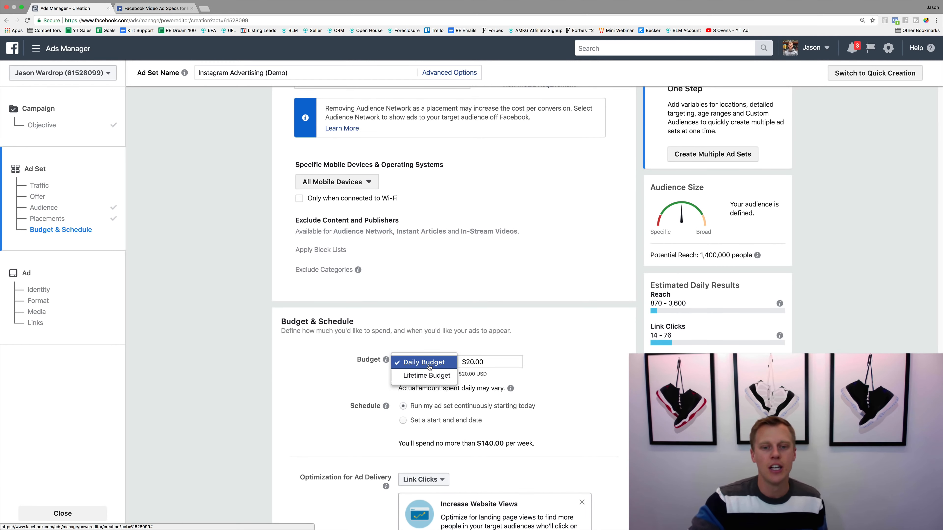
left_click(604, 353)
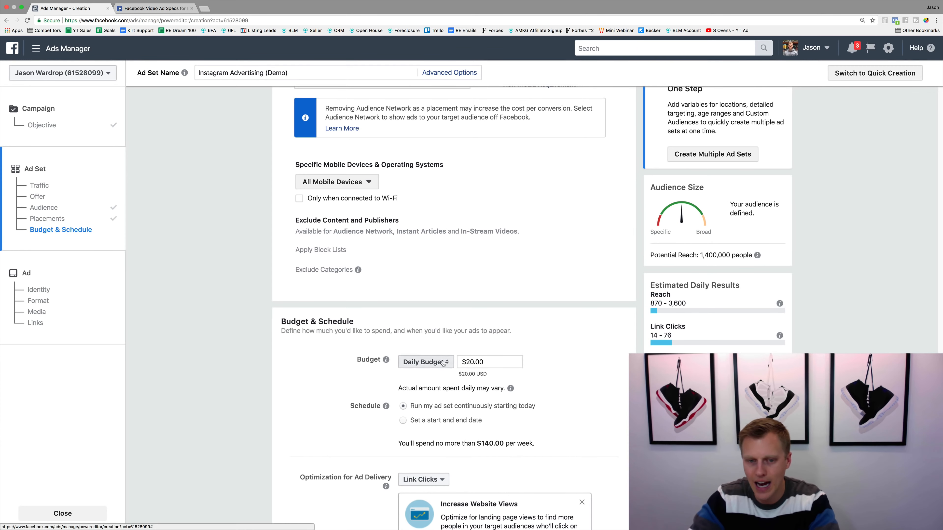
left_click(426, 362)
left_click(438, 377)
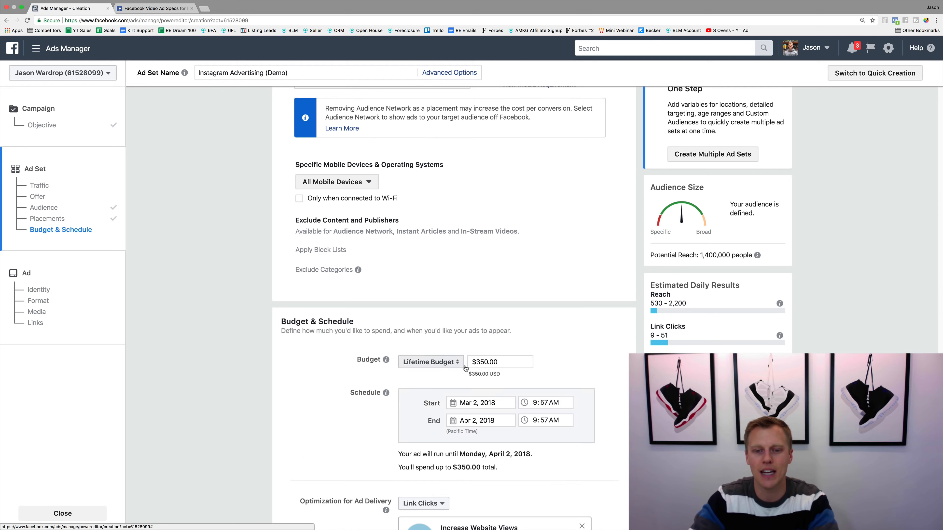
left_click(479, 362)
type("100")
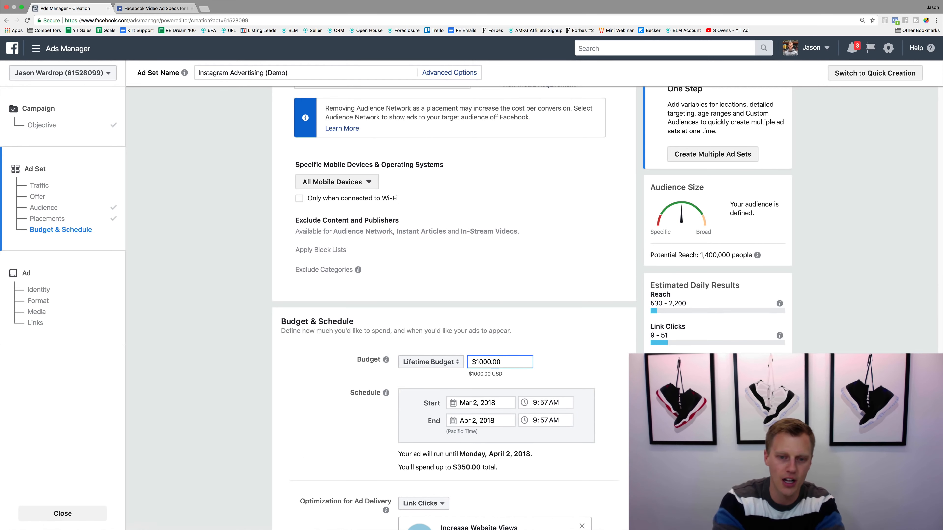
key("BackSpace")
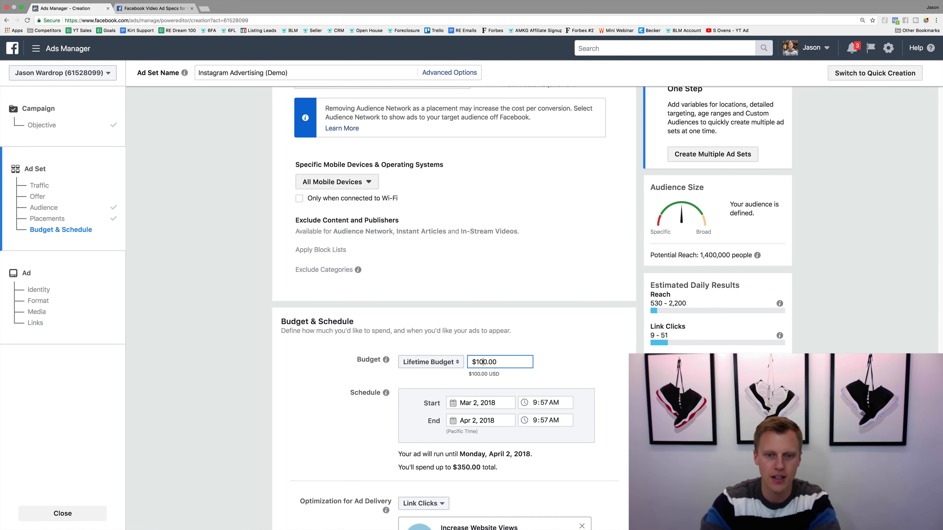
left_click(605, 339)
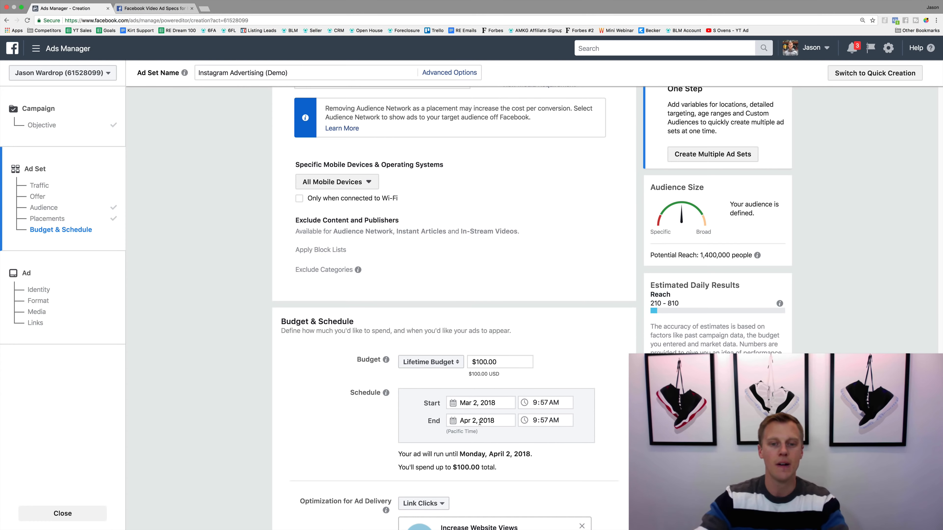
Change the ad set's budget type to Daily Budget and schedule it to run continuously starting today.
left_click(457, 363)
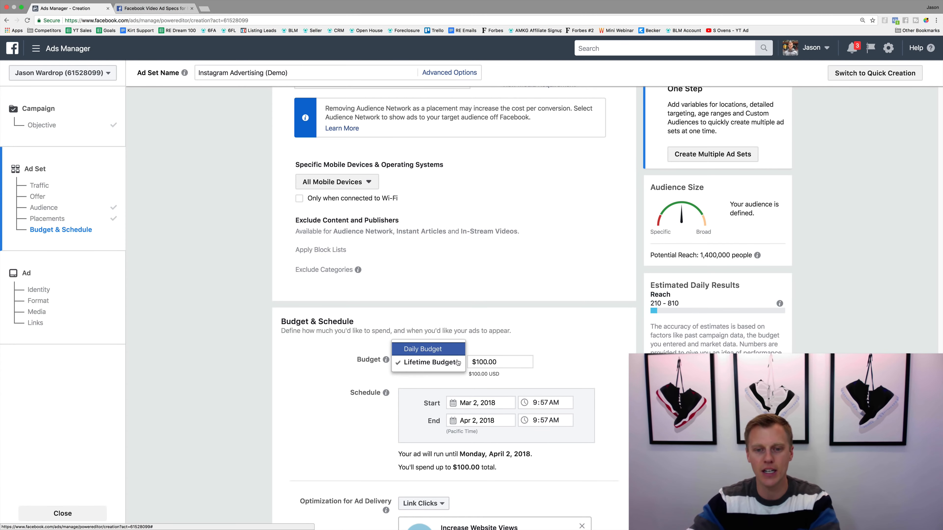
left_click(424, 349)
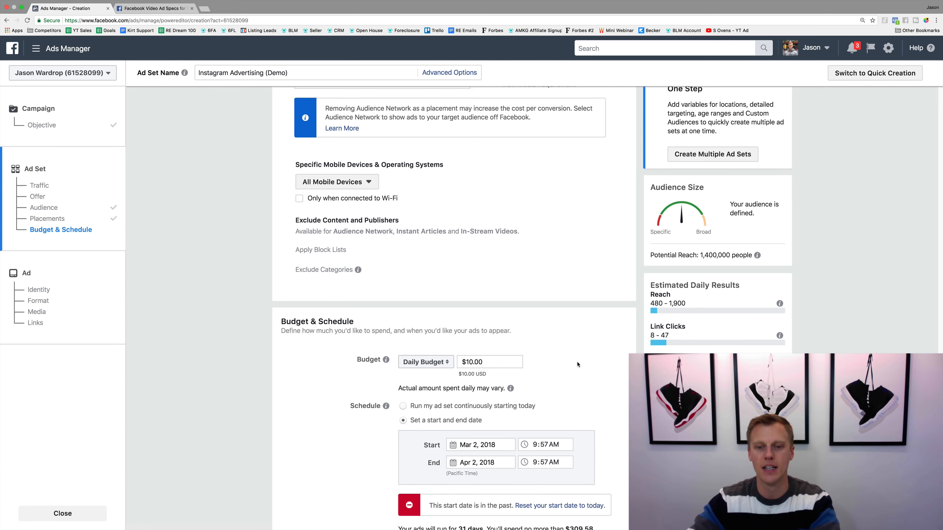
left_click(403, 407)
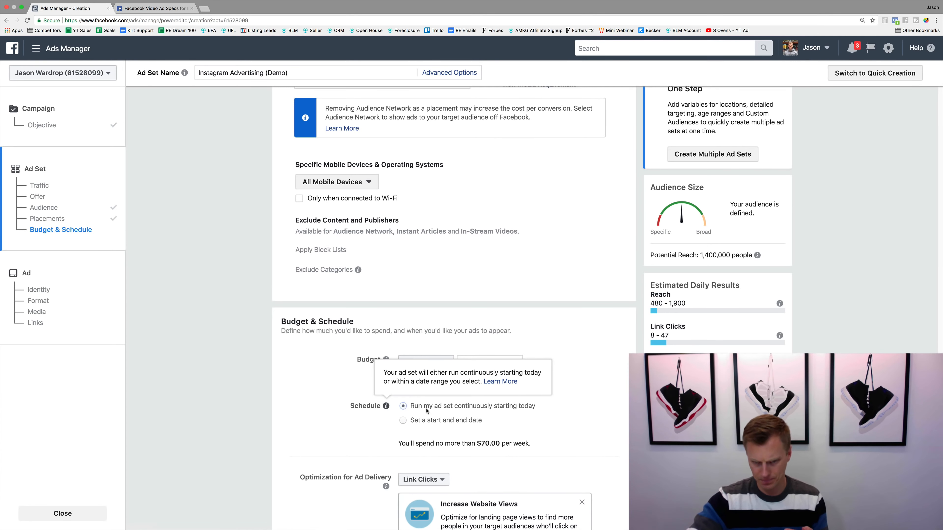
Keep Link Clicks as the optimization for ad delivery and continue to the ad setup.
scroll(449, 412, "down", 3)
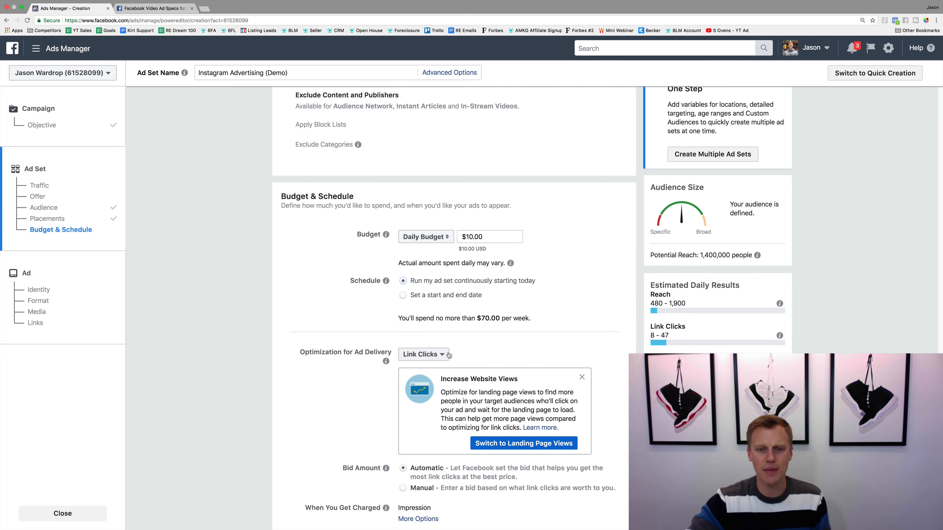
scroll(341, 424, "down", 3)
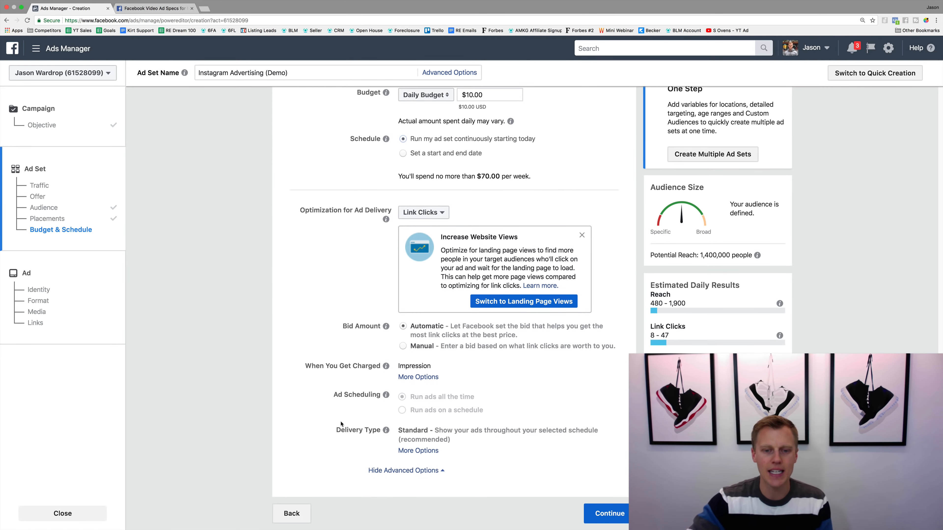
left_click(440, 214)
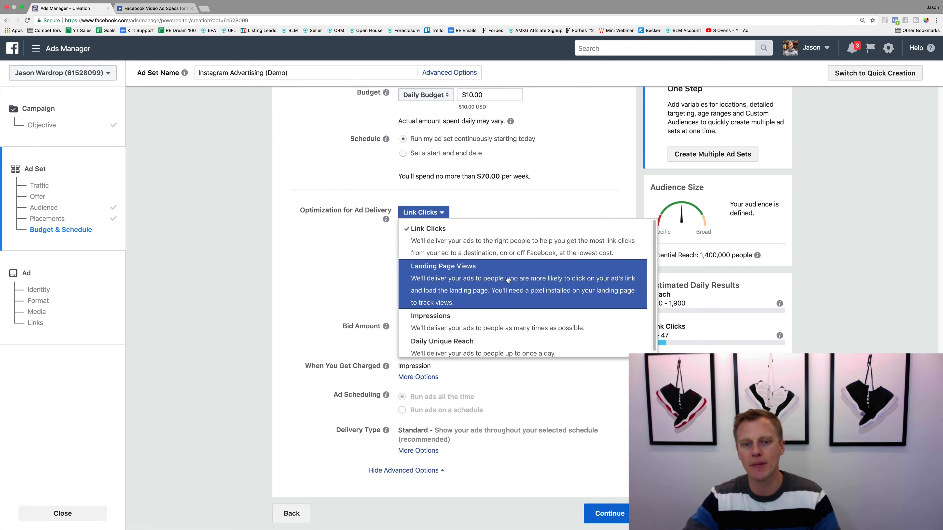
left_click(504, 247)
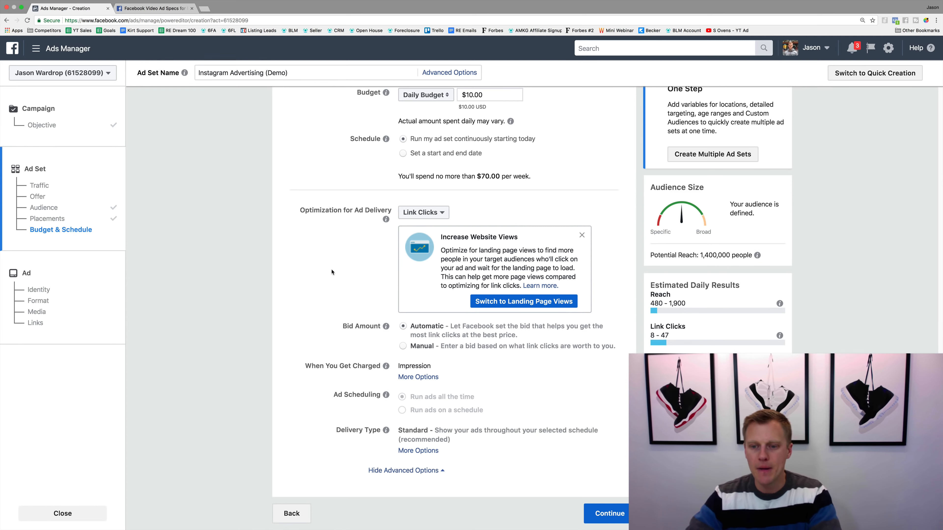
left_click(614, 512)
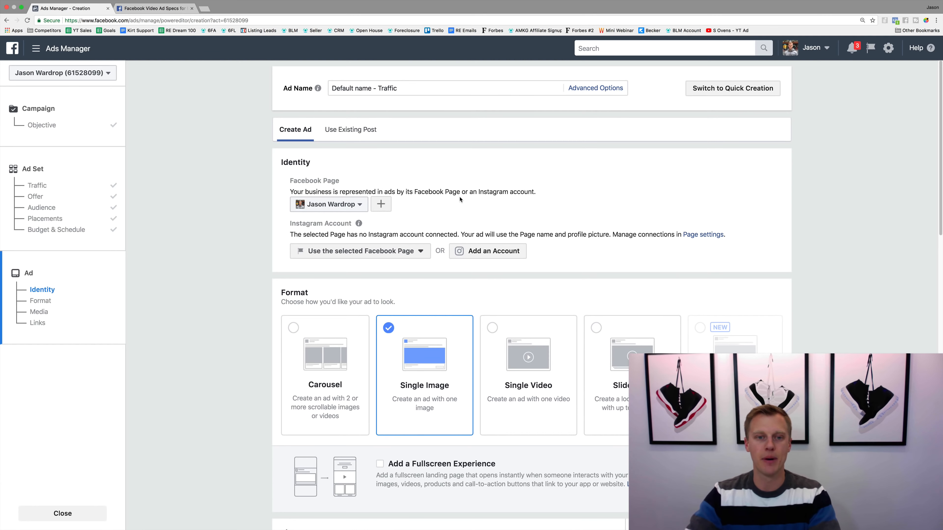
left_click(489, 253)
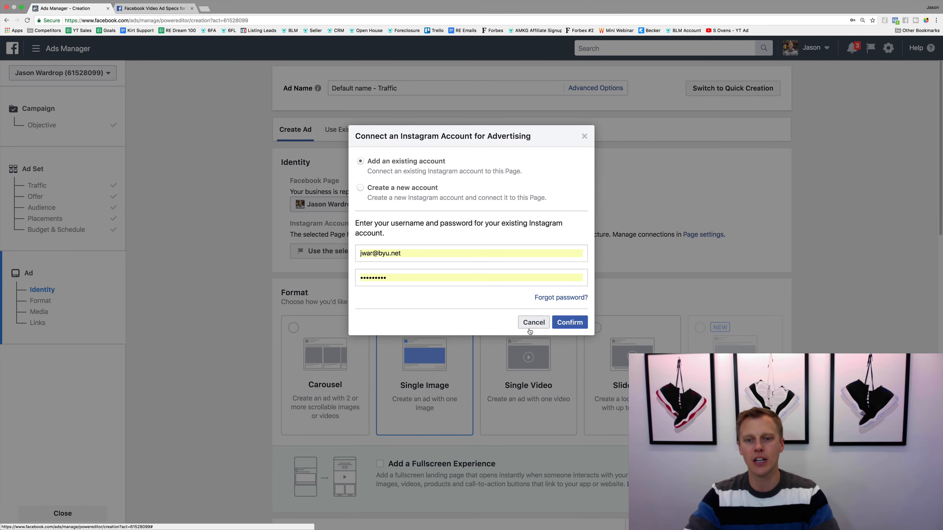
left_click(366, 188)
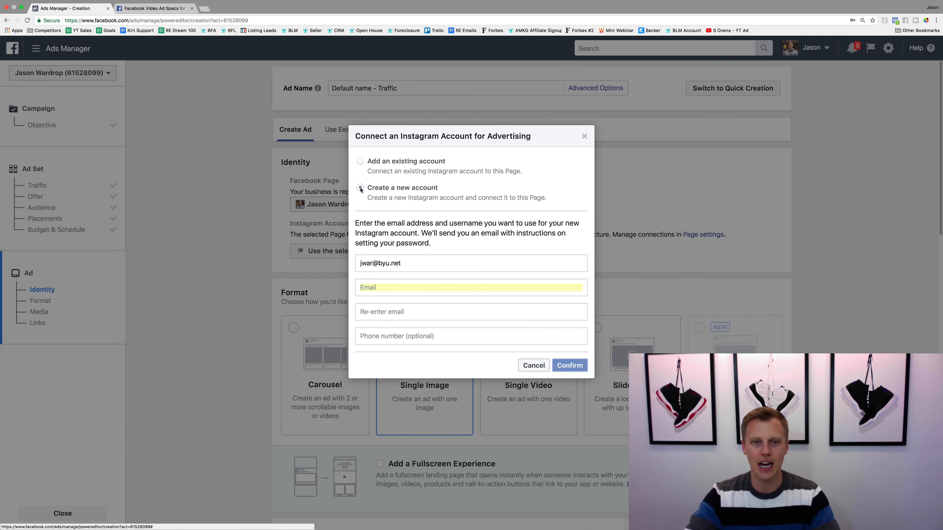
left_click(533, 365)
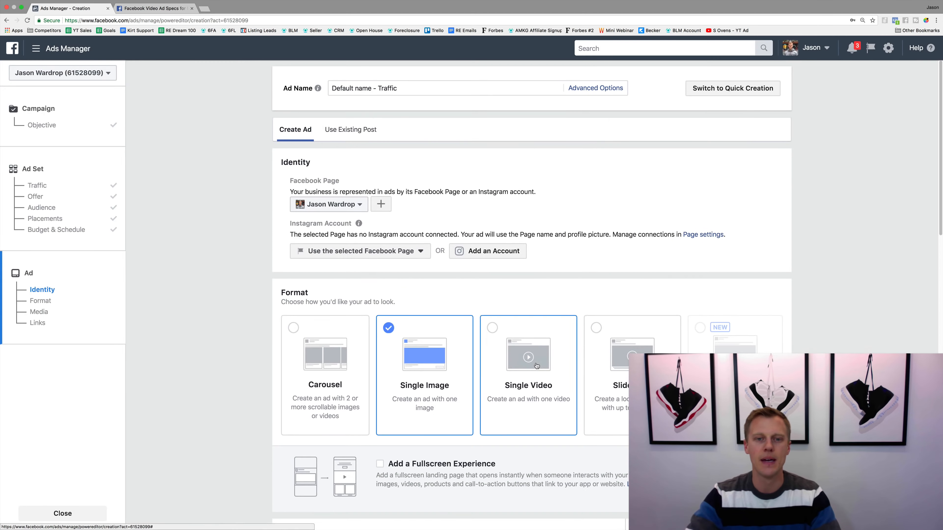
Choose Single Video as the ad format and keep the selected Facebook Page as the Instagram identity.
scroll(380, 258, "down", 5)
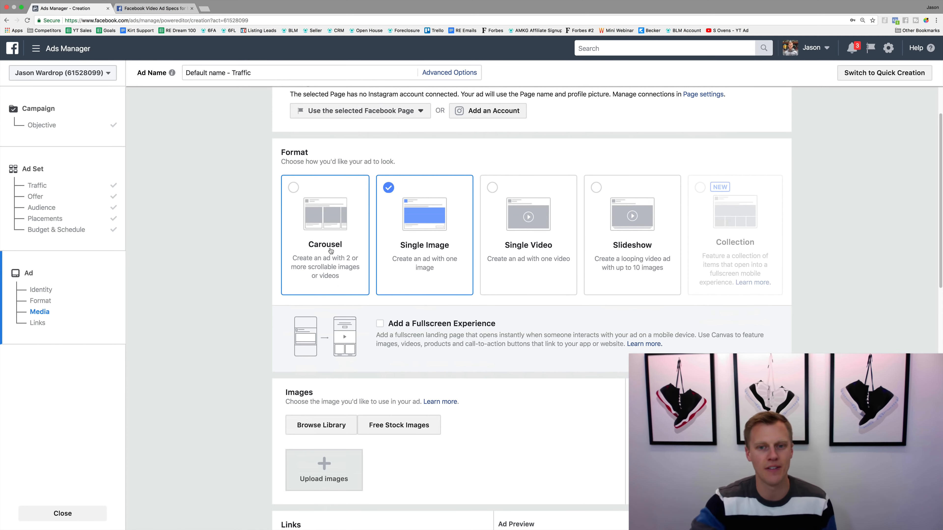
left_click(523, 228)
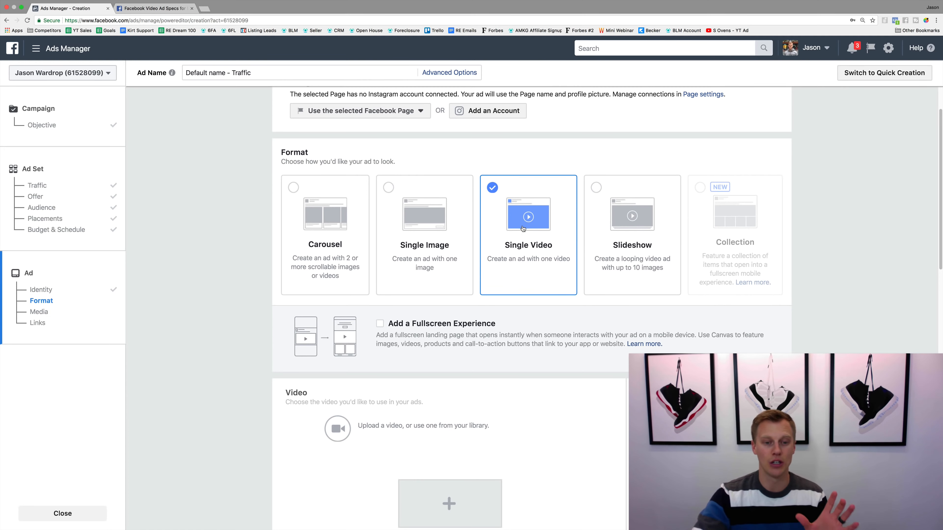
scroll(475, 250, "up", 3)
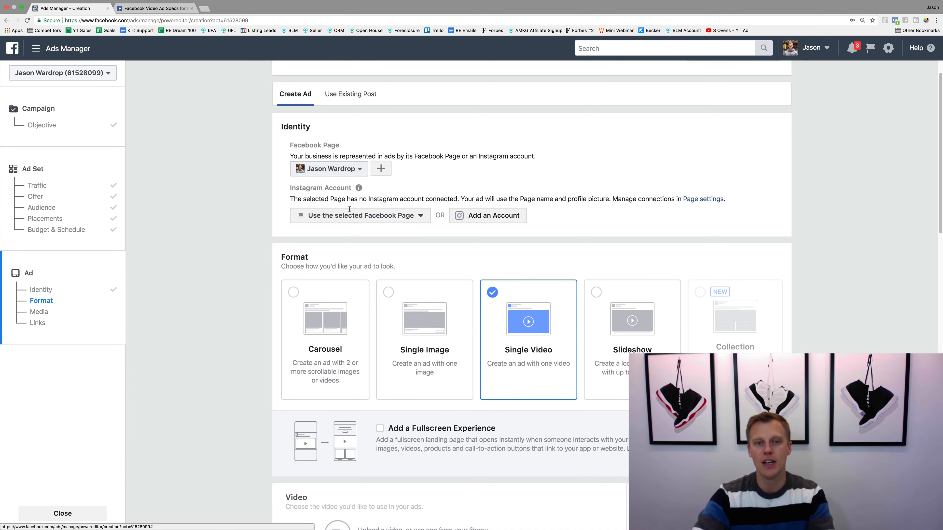
left_click(360, 217)
left_click(405, 252)
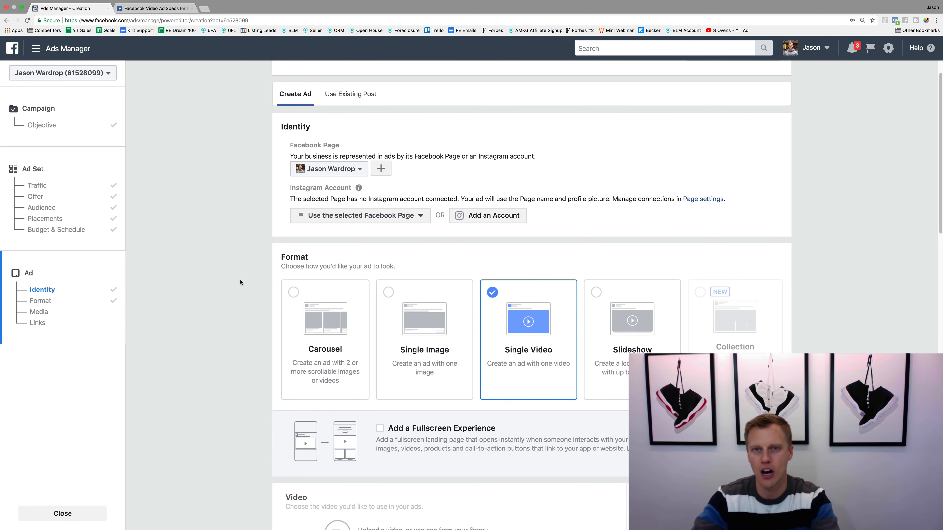
Add the 10-second house video from the account's video library to the ad.
scroll(241, 283, "down", 5)
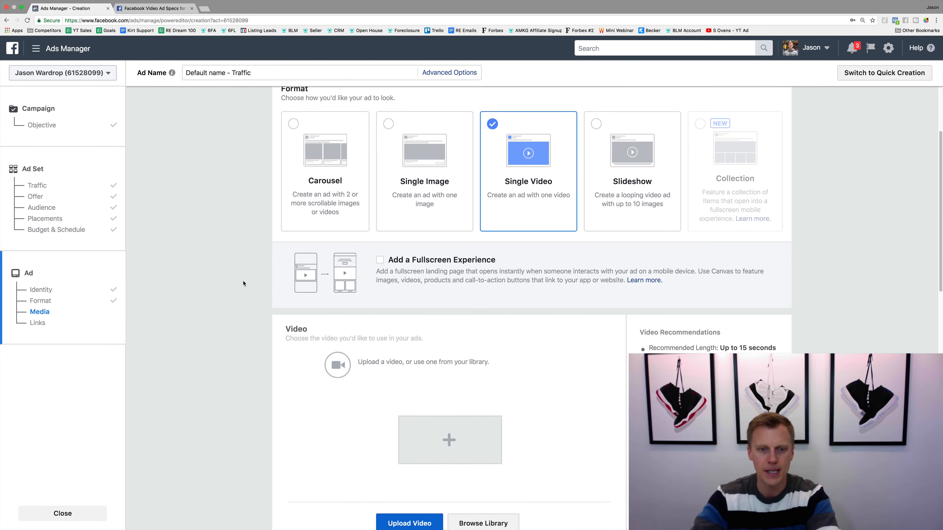
scroll(243, 284, "down", 5)
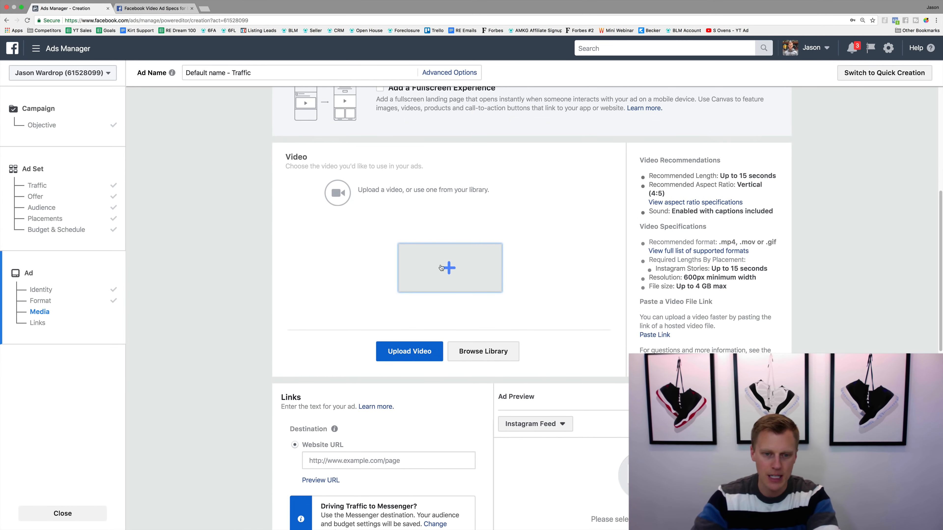
left_click(491, 353)
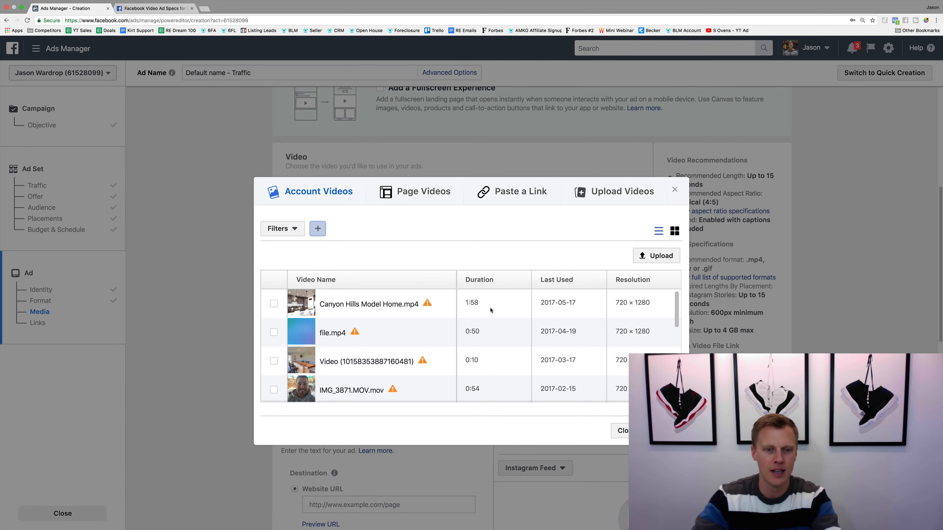
left_click(275, 335)
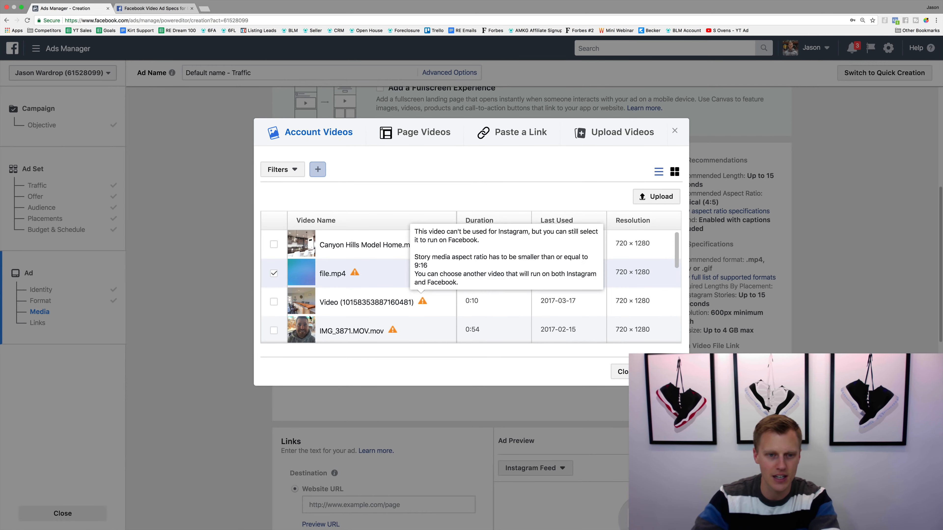
left_click(274, 302)
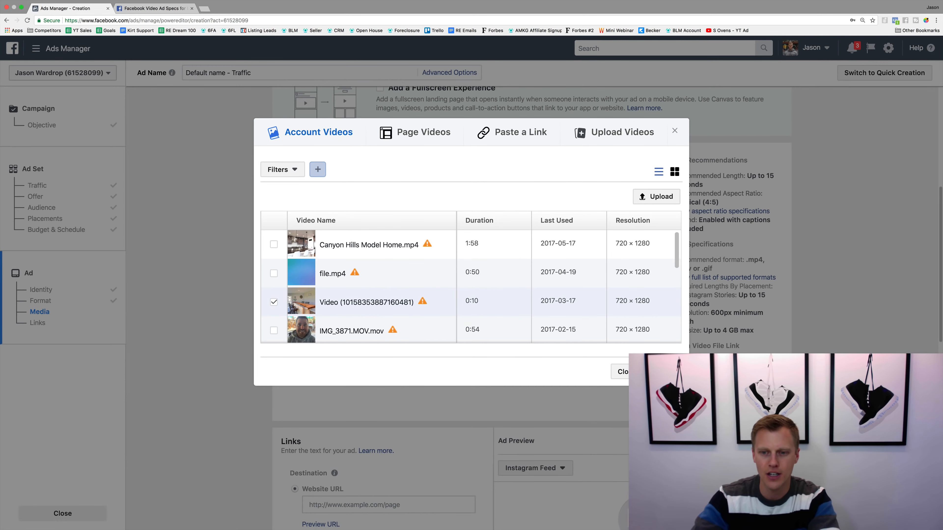
left_click(663, 372)
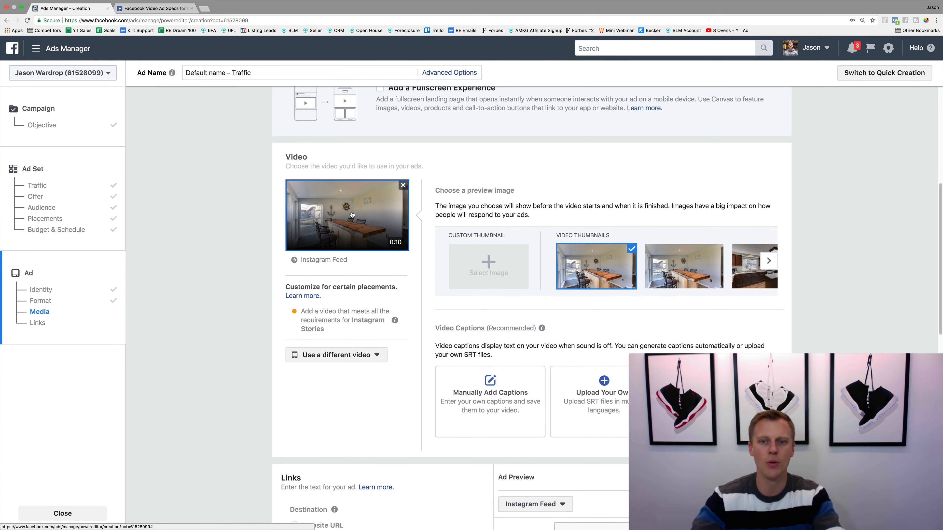
Open the Google home page in a new browser tab and copy its web address for the ad's destination.
scroll(349, 215, "down", 4)
scroll(348, 216, "down", 2)
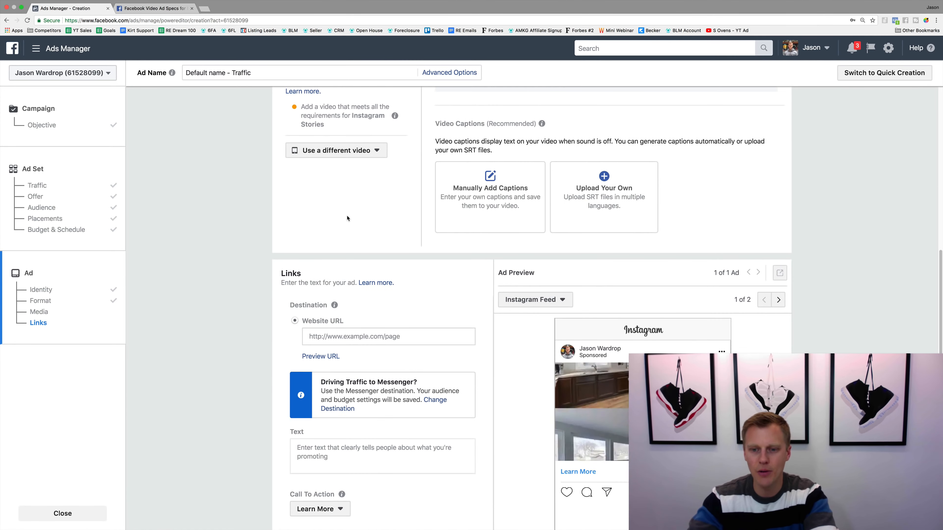
scroll(347, 215, "down", 3)
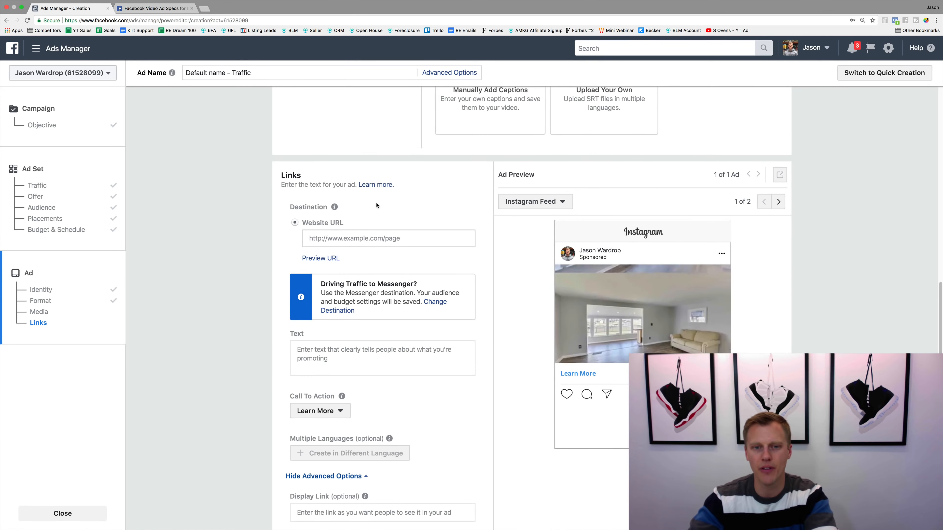
left_click(354, 238)
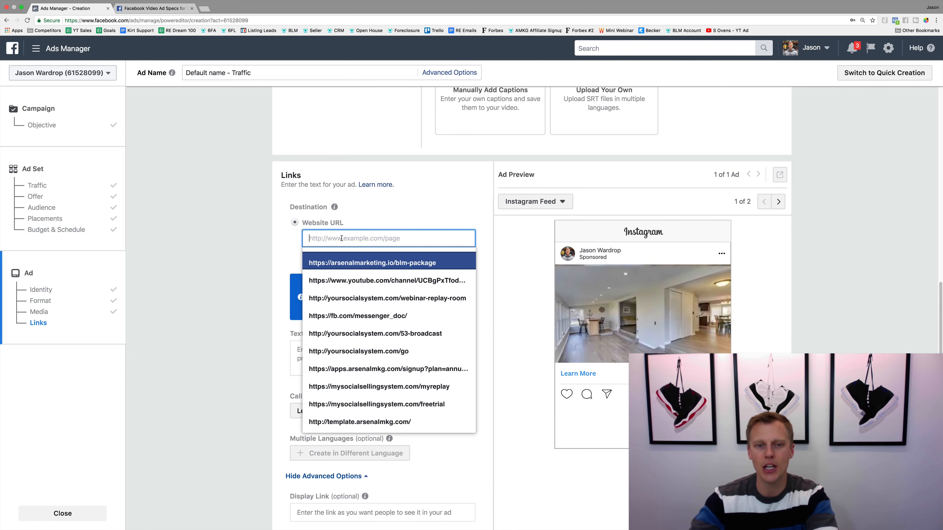
key("super+t")
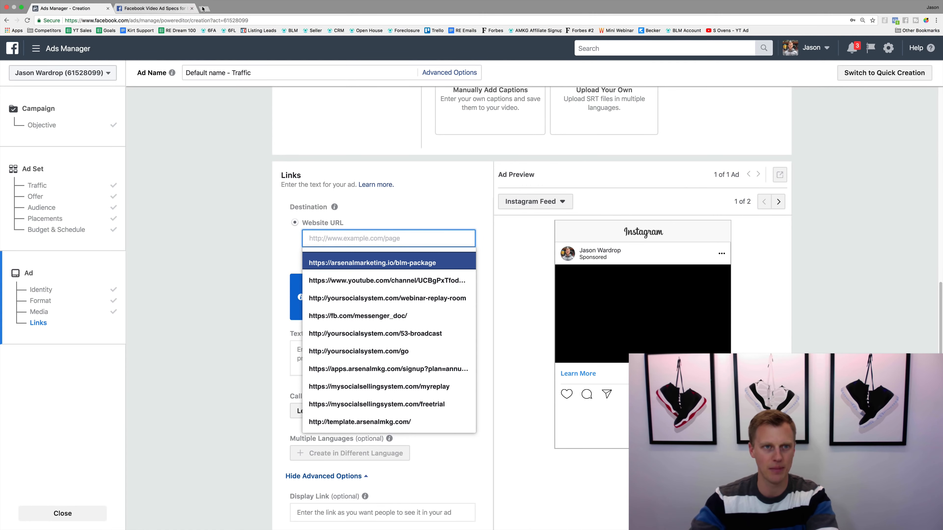
type("goog")
key("Return")
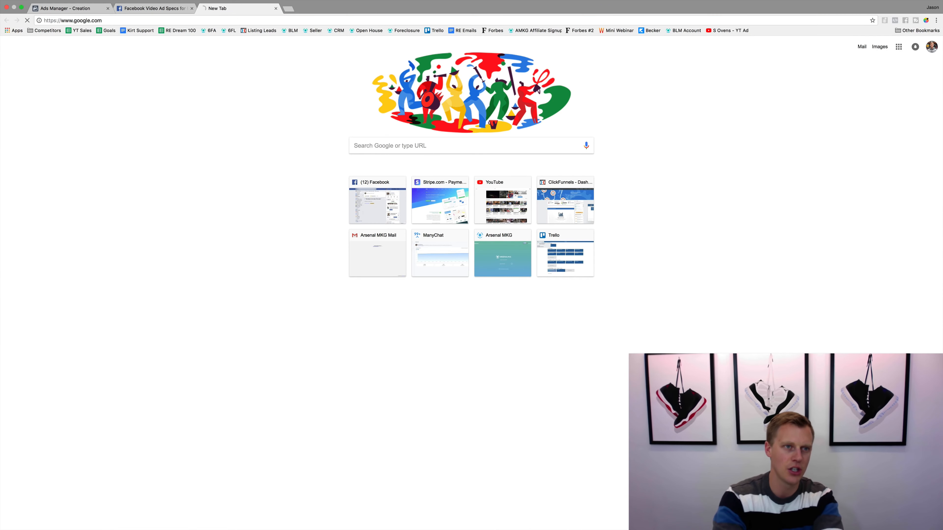
left_click(115, 20)
key("ctrl+c")
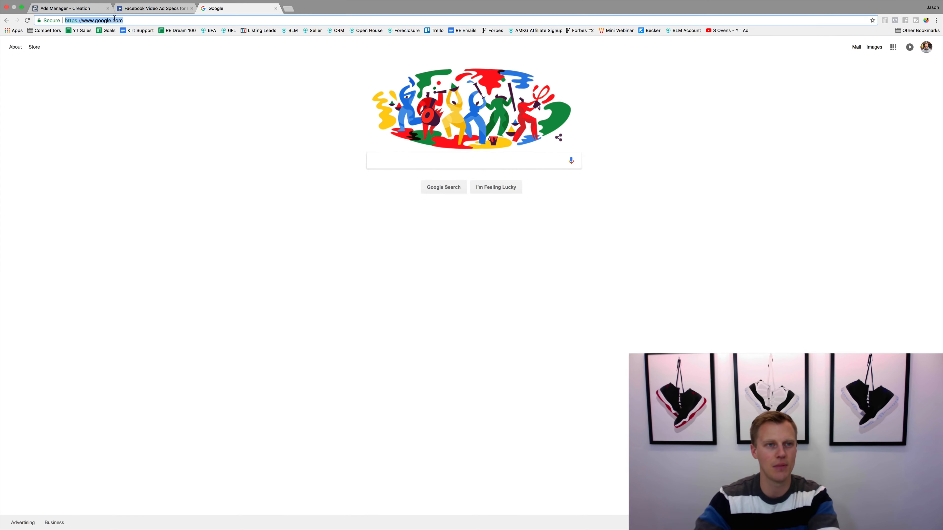
left_click(66, 8)
key("ctrl+v")
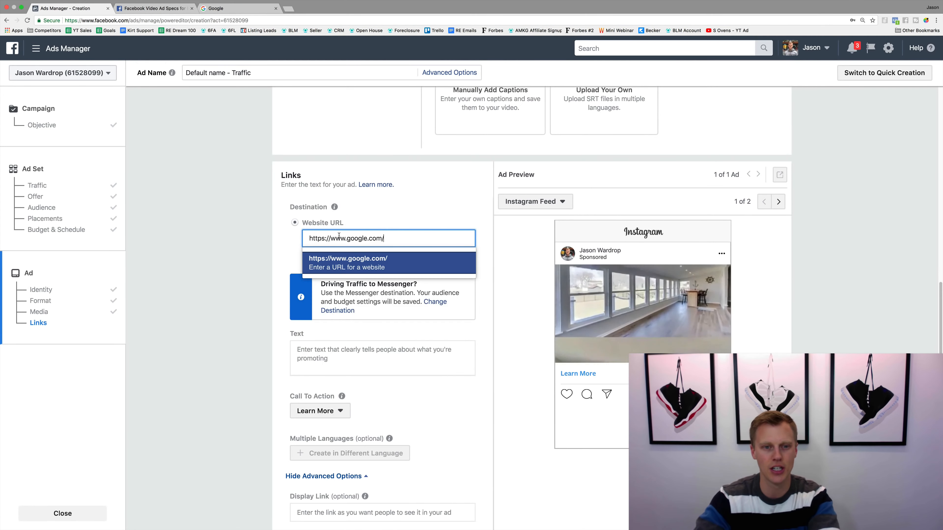
left_click(354, 256)
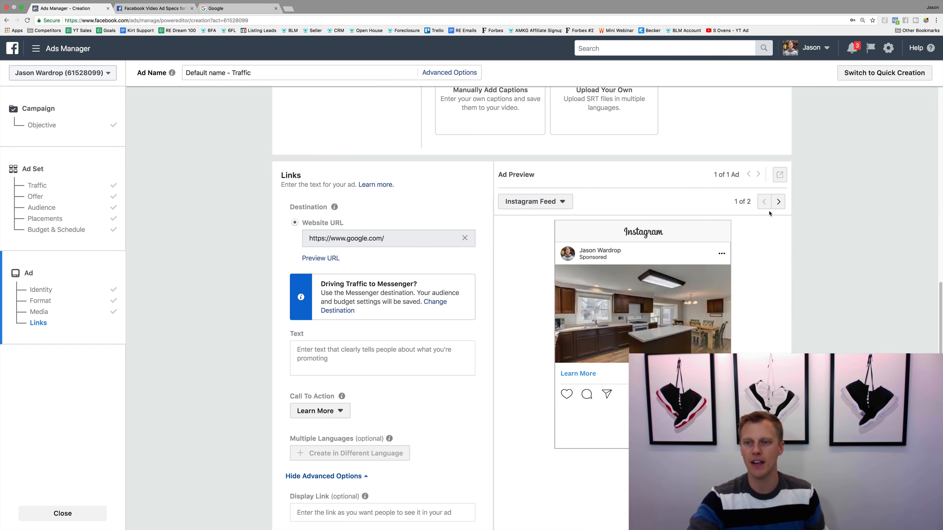
Preview the ad for Instagram Stories and check that placement's video requirements on the Facebook video ad specs page.
left_click(778, 201)
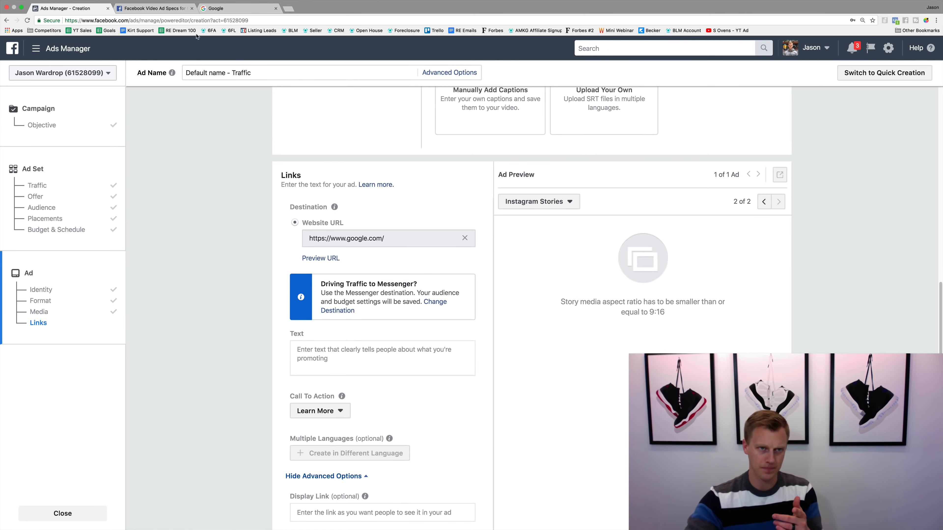
left_click(153, 8)
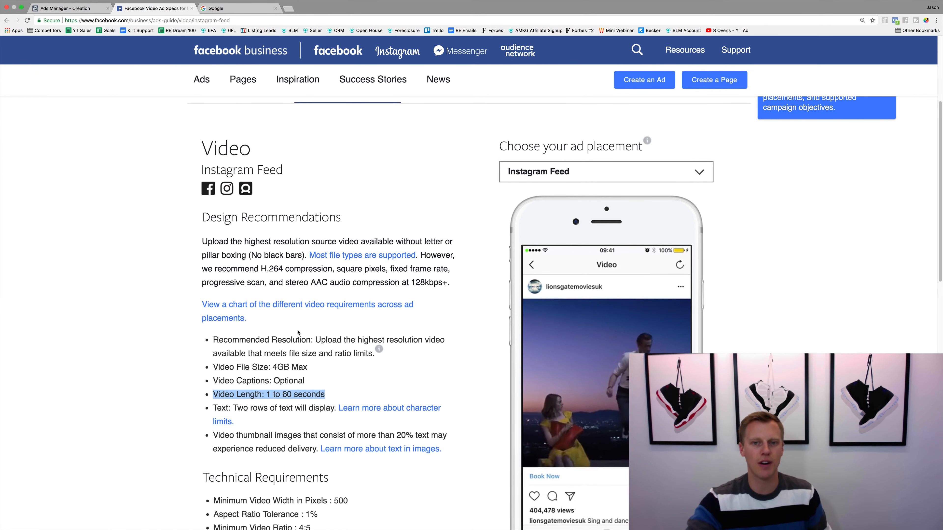
left_click(561, 172)
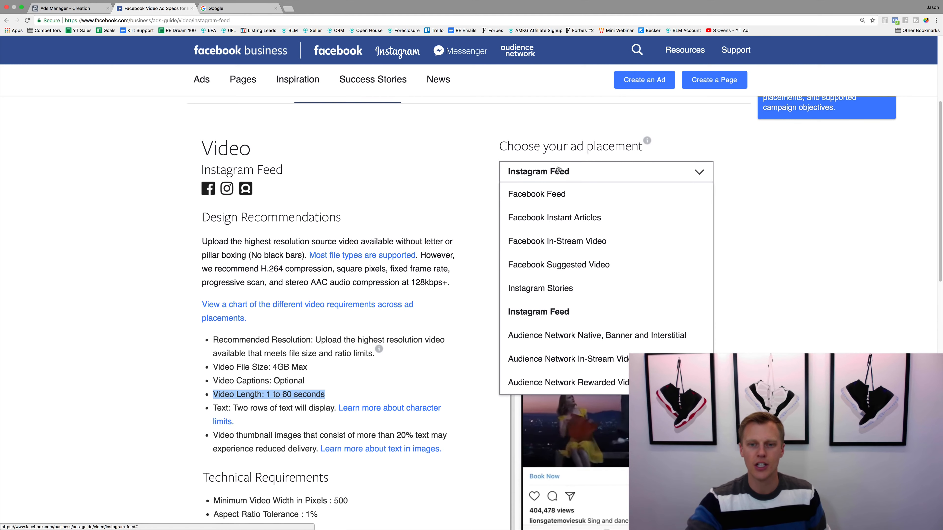
left_click(558, 289)
scroll(155, 345, "down", 3)
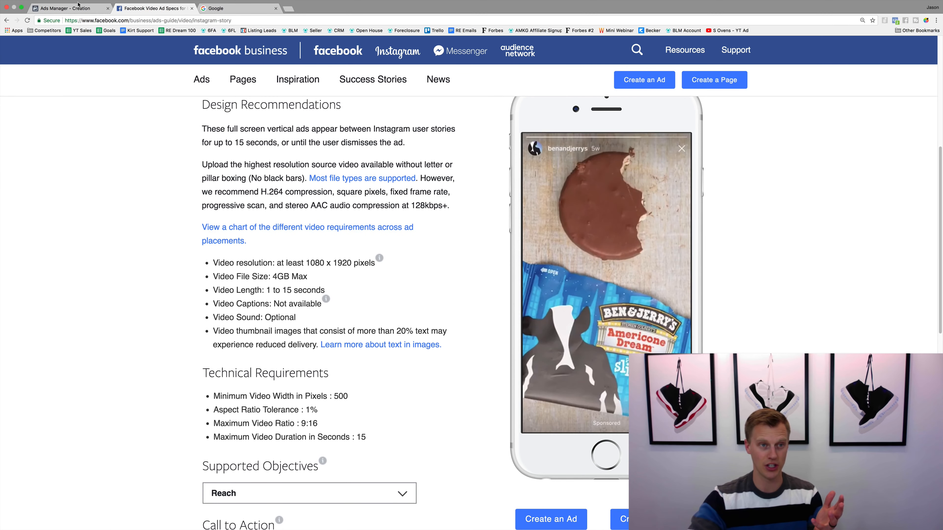
Return to Ads Manager and review the ad's selected video, its placement requirements and the link settings.
left_click(66, 8)
scroll(313, 315, "up", 10)
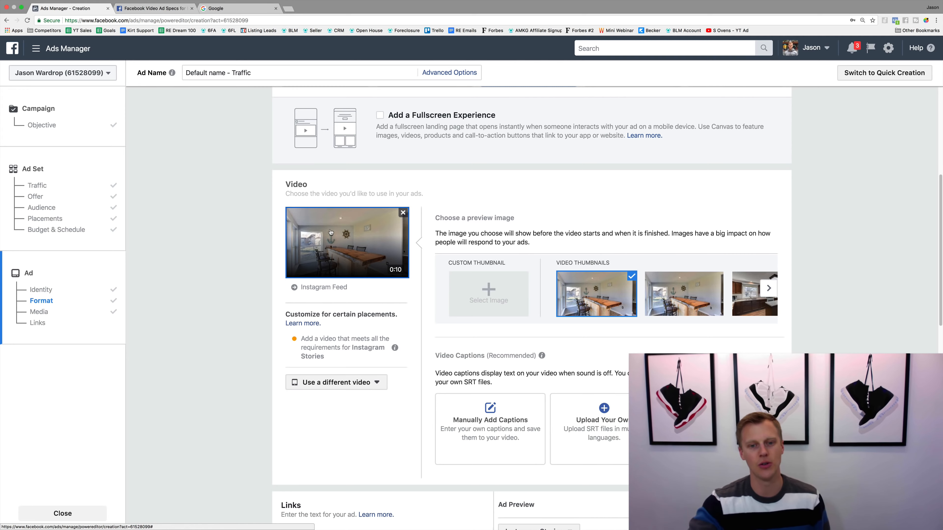
scroll(338, 262, "down", 10)
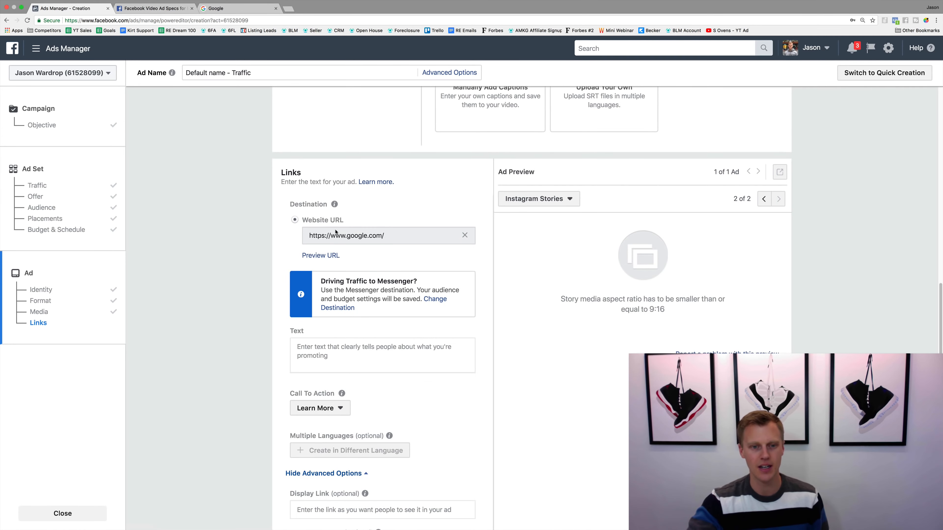
Switch the ad preview to Instagram Feed and enter "Type your text..." as the ad's text.
left_click(763, 199)
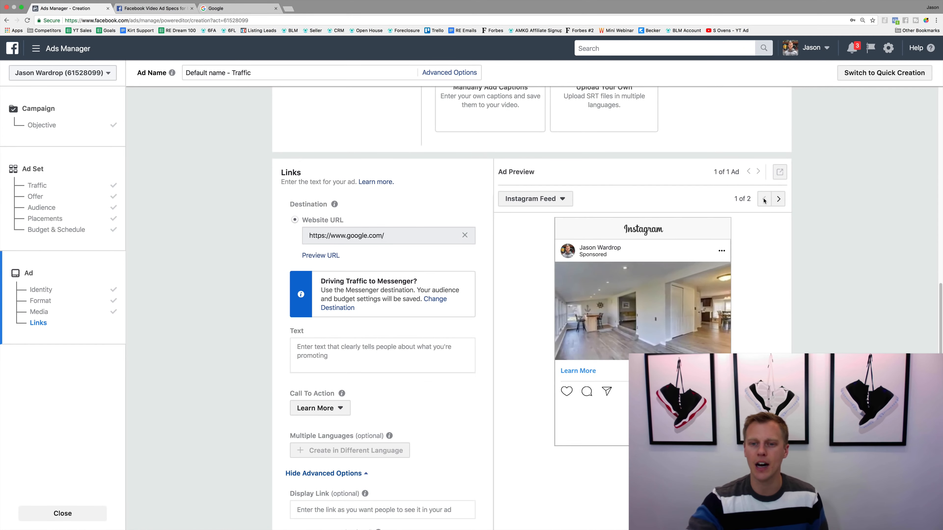
left_click(392, 344)
type("Type your text...")
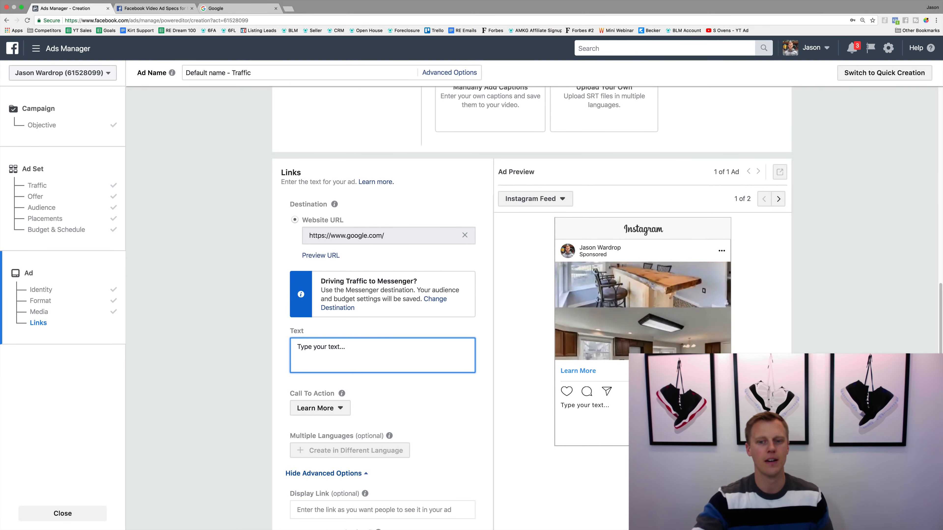
Look through the available call-to-action options for the ad and choose Learn More.
scroll(419, 394, "down", 2)
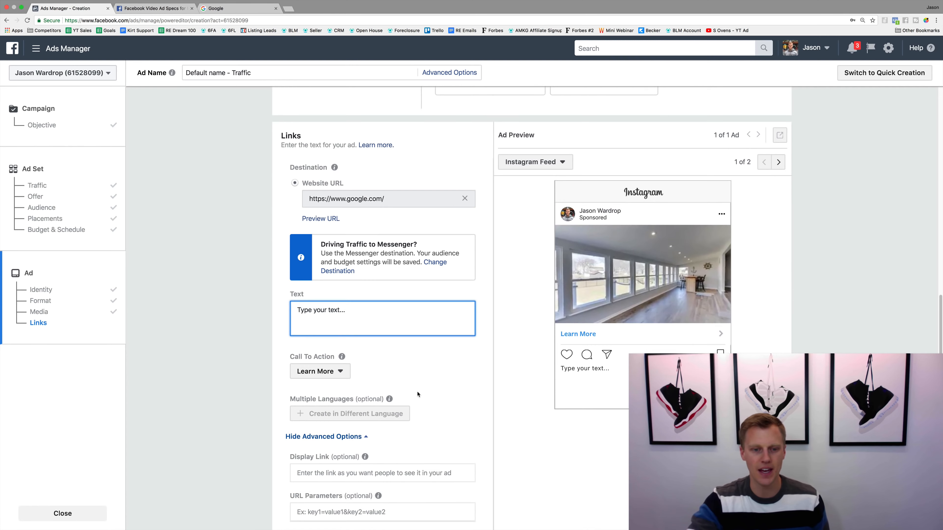
left_click(342, 376)
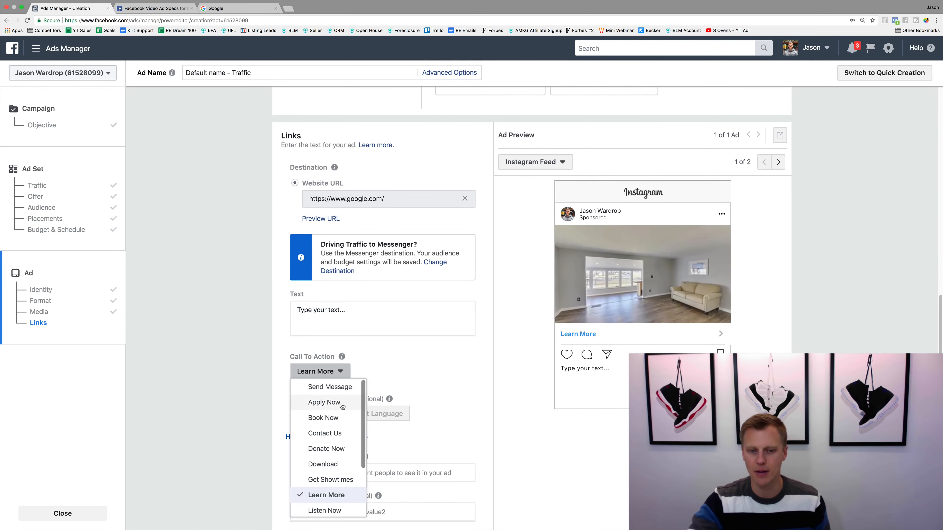
scroll(337, 463, "down", 2)
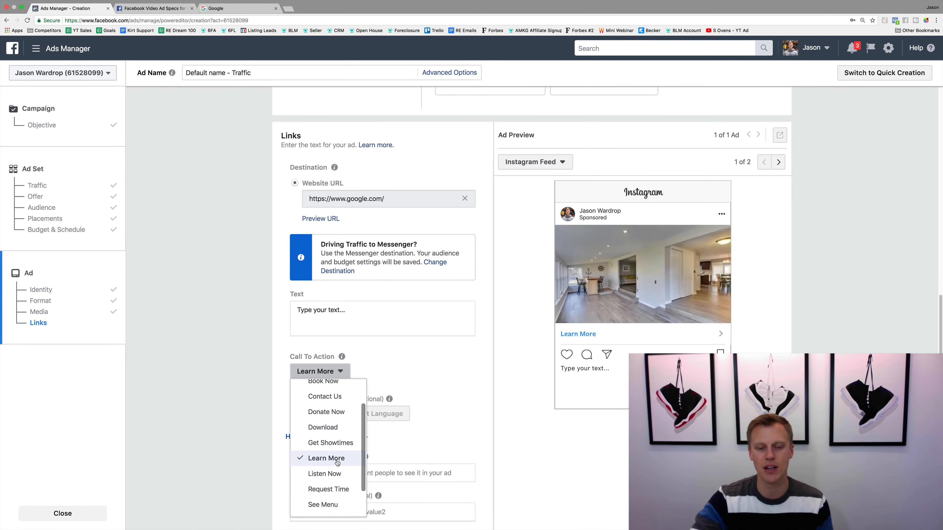
scroll(337, 463, "up", 1)
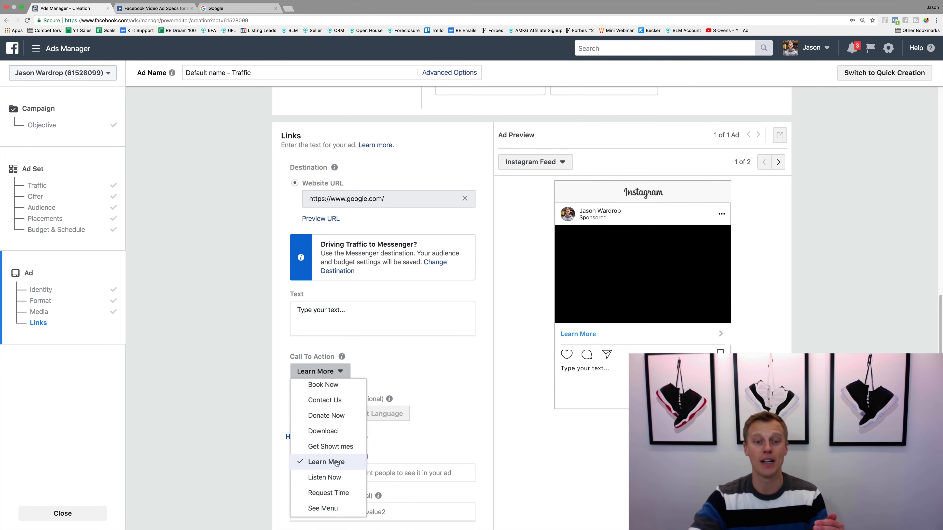
left_click(336, 463)
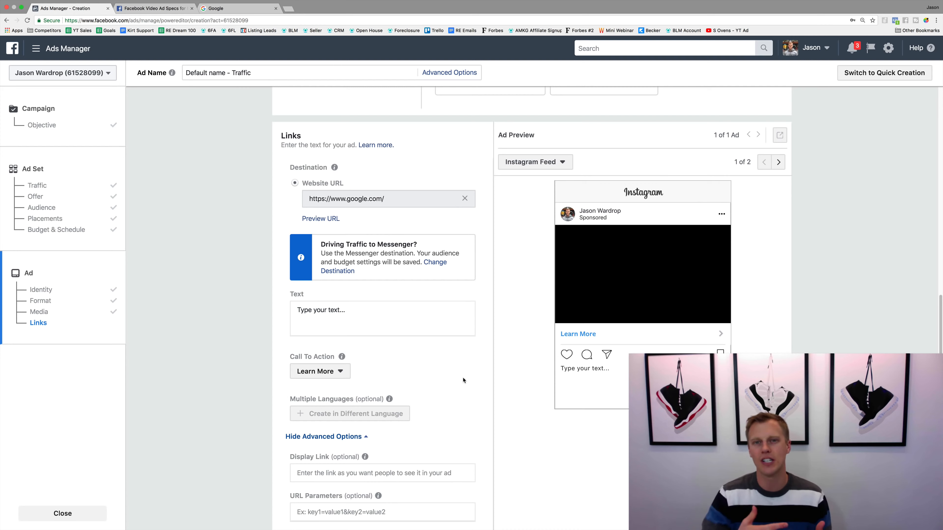
Review the ad's advanced options, including display link, URL parameters and conversion tracking, and return to the link settings.
scroll(487, 363, "down", 3)
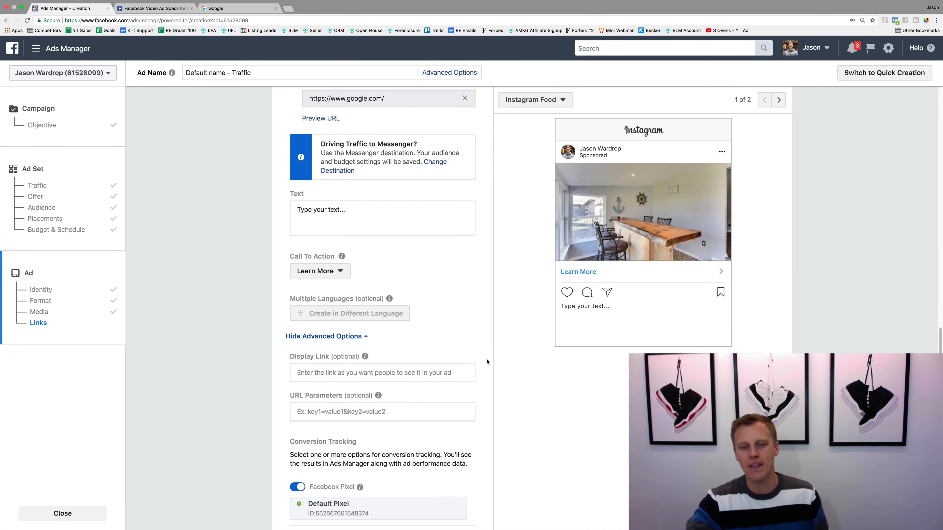
scroll(487, 362, "down", 3)
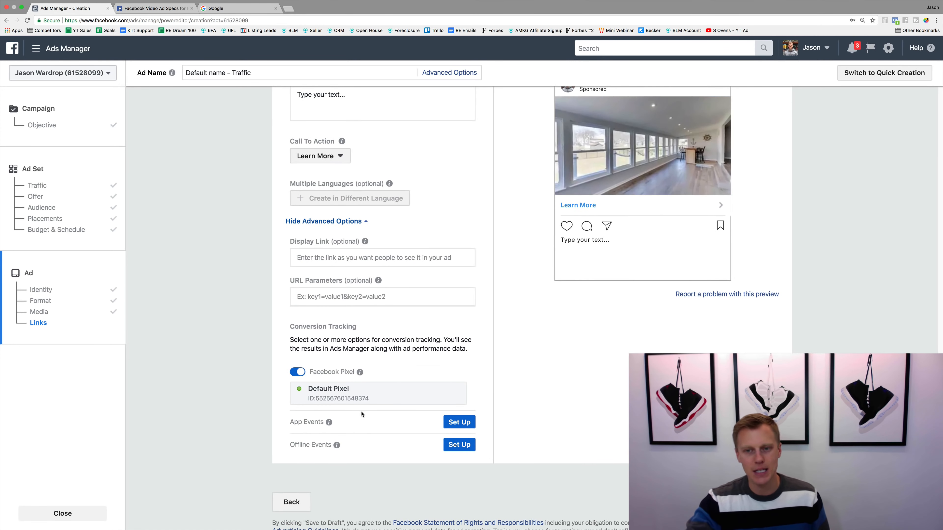
scroll(526, 437, "up", 4)
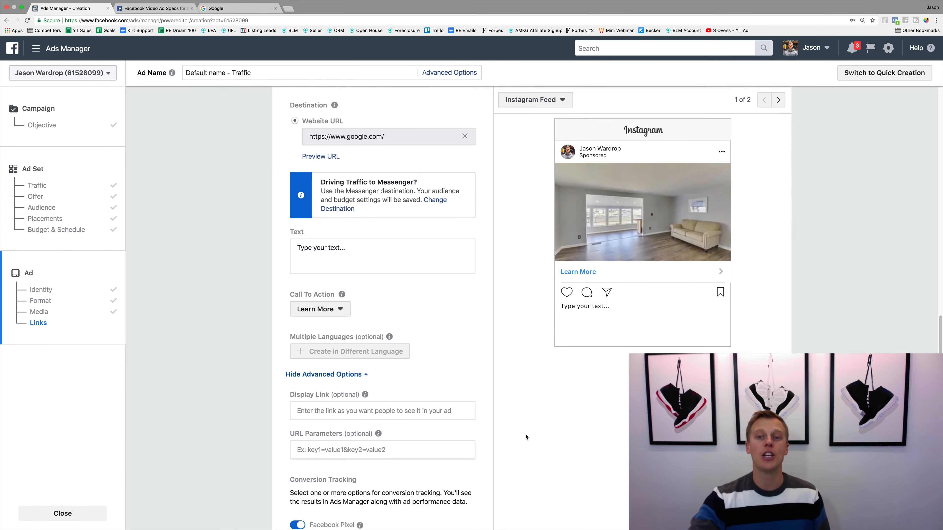
scroll(526, 438, "up", 3)
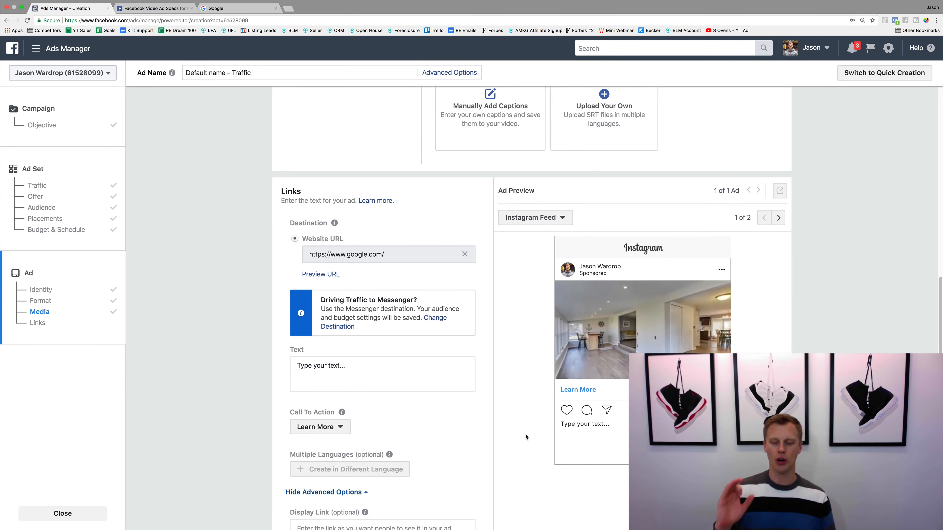